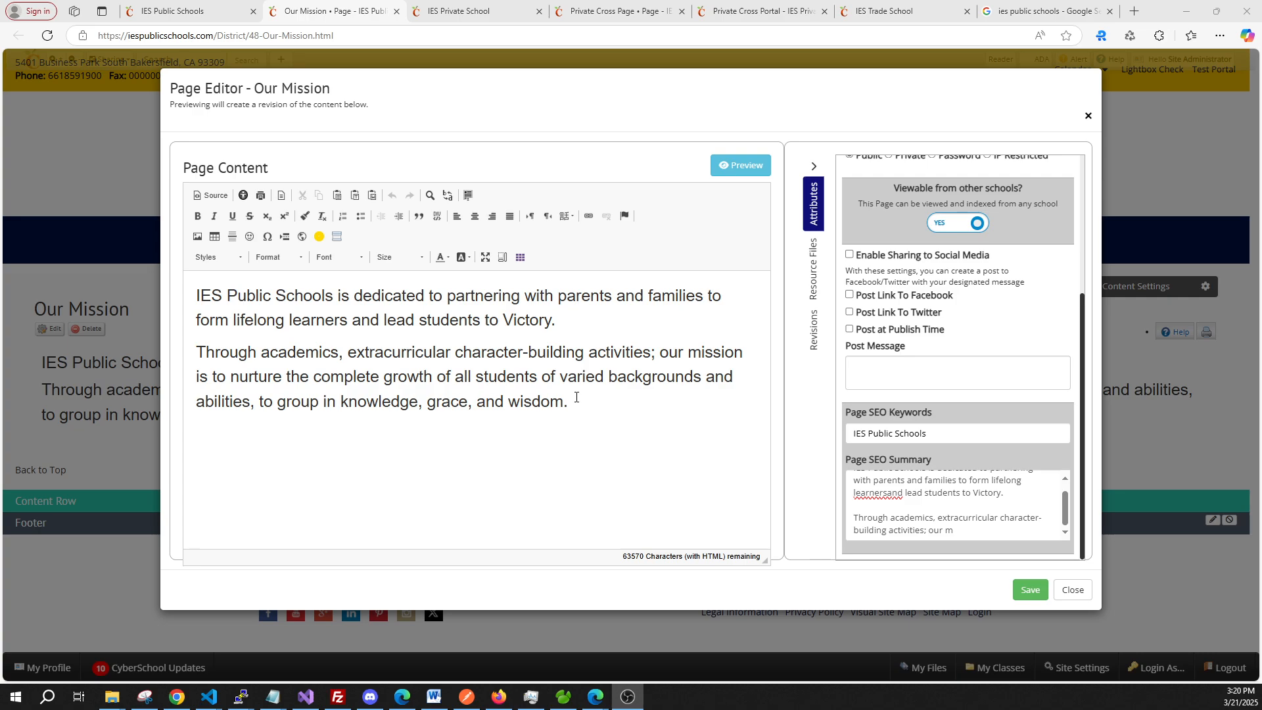
Step: Compare the Google result for IES Public Schools with the Our Mission page's SEO keywords, SEO summary, content and title, closing the editor when done
left_click(1046, 11)
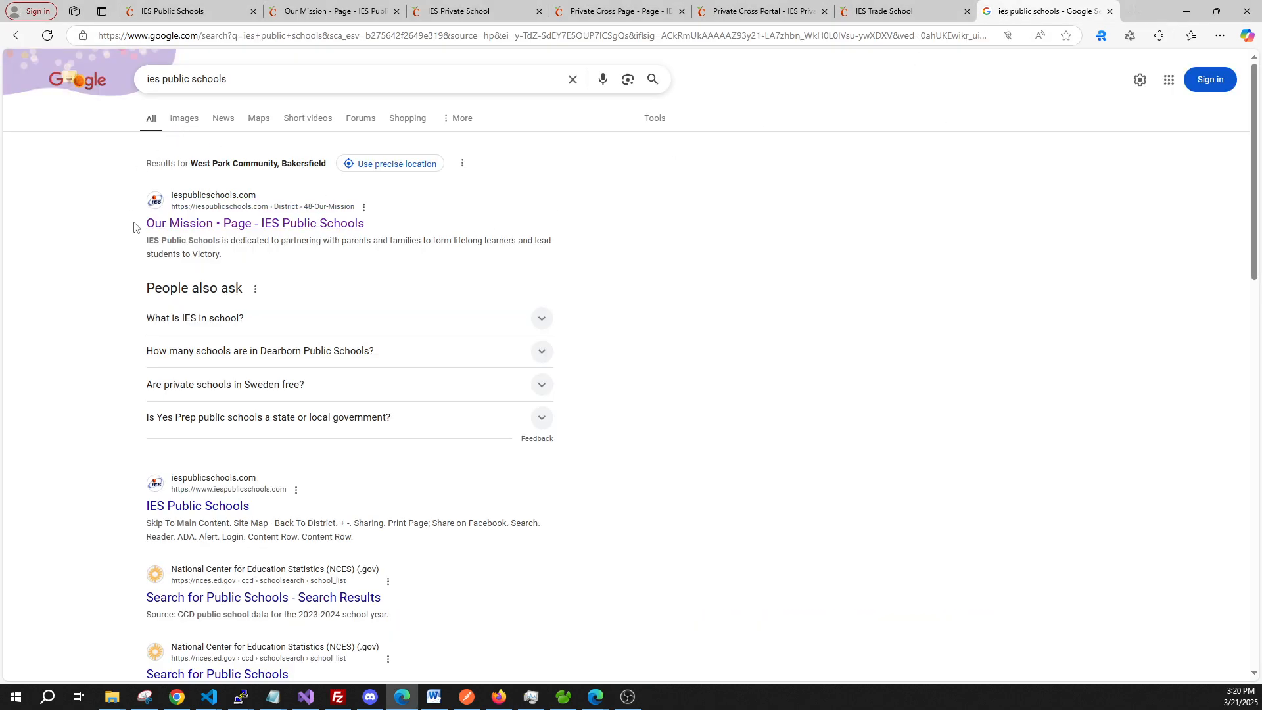
left_click(297, 11)
left_click_drag(939, 432, 836, 437)
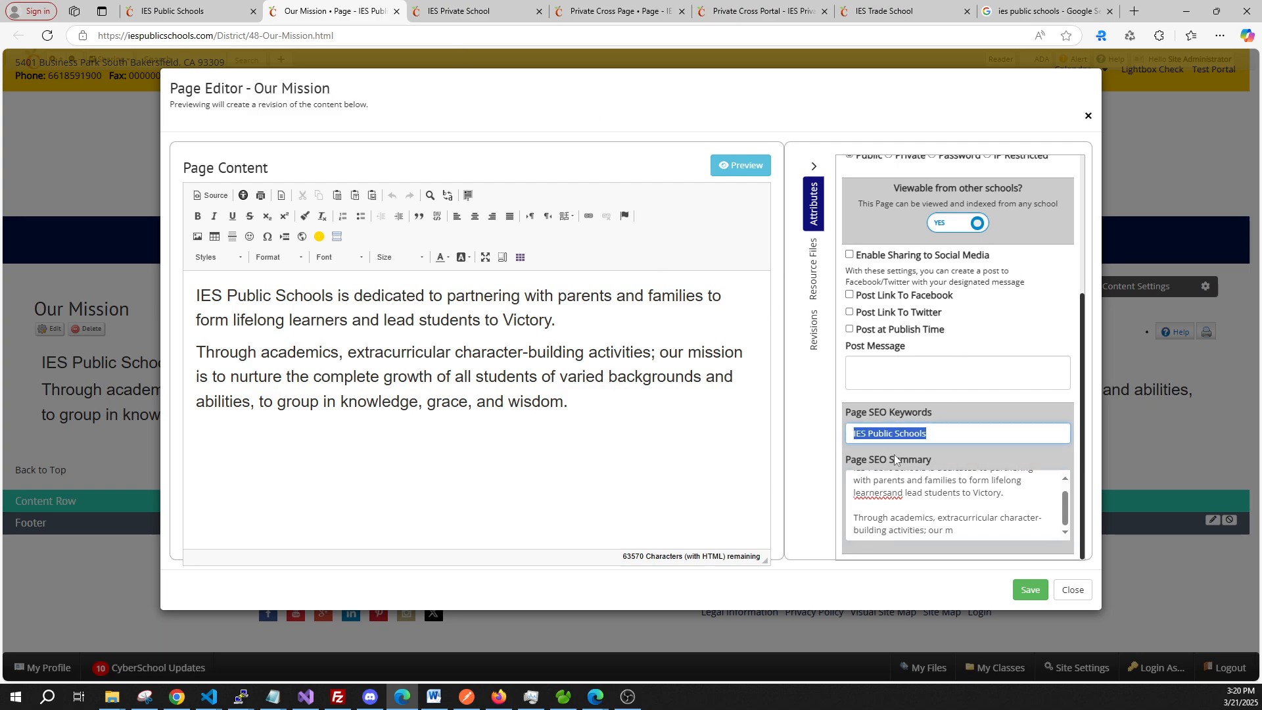
left_click_drag(975, 529, 834, 468)
left_click(909, 505)
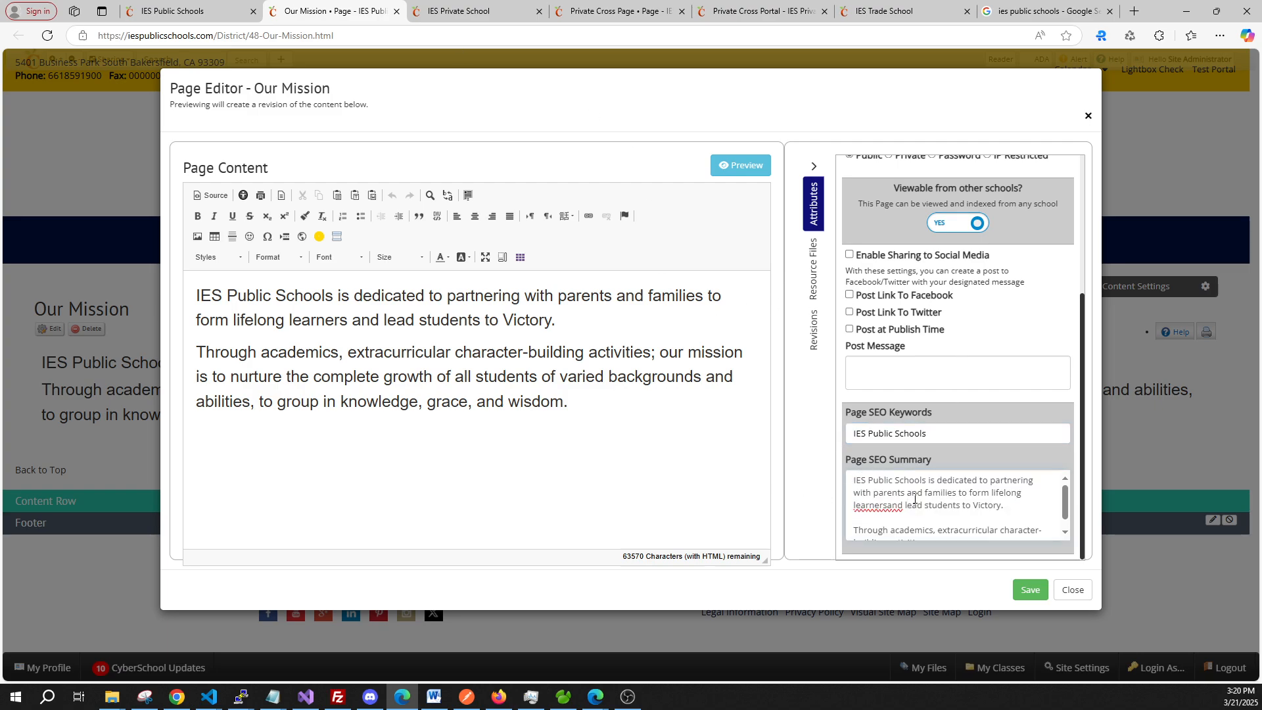
left_click_drag(581, 410, 220, 276)
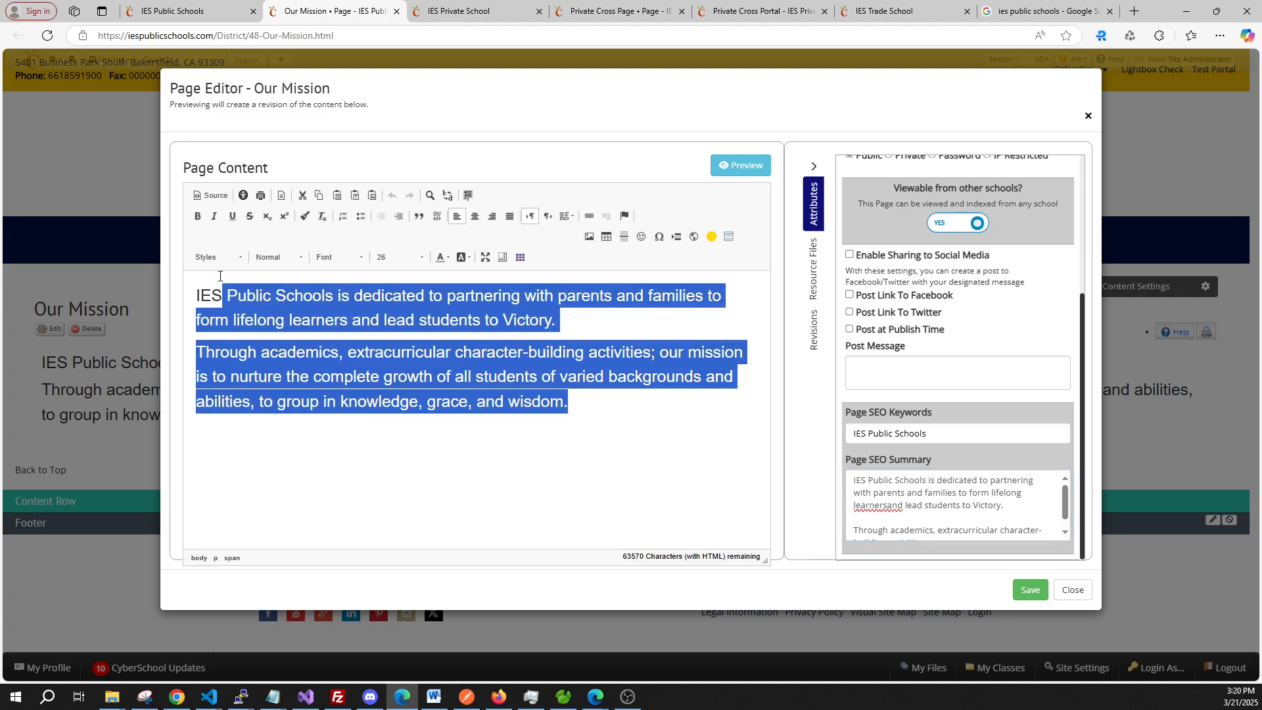
scroll(871, 378, "up", 3)
triple_click(952, 190)
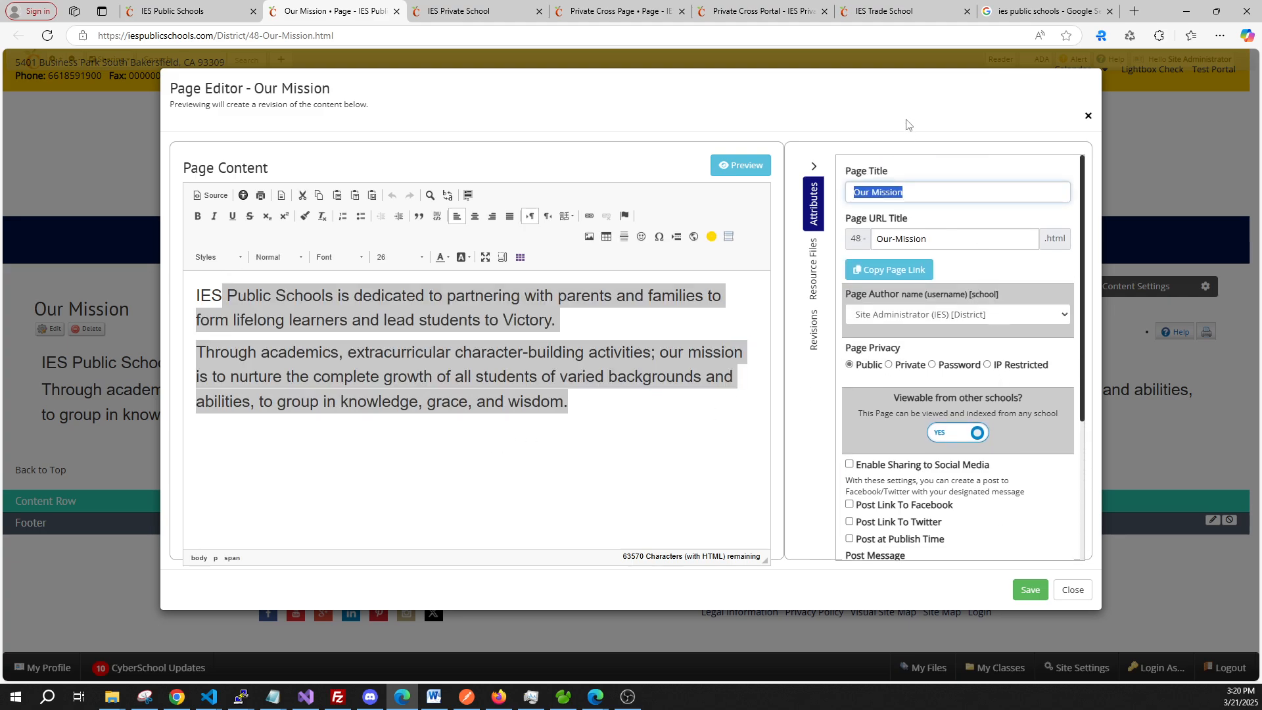
left_click(1088, 116)
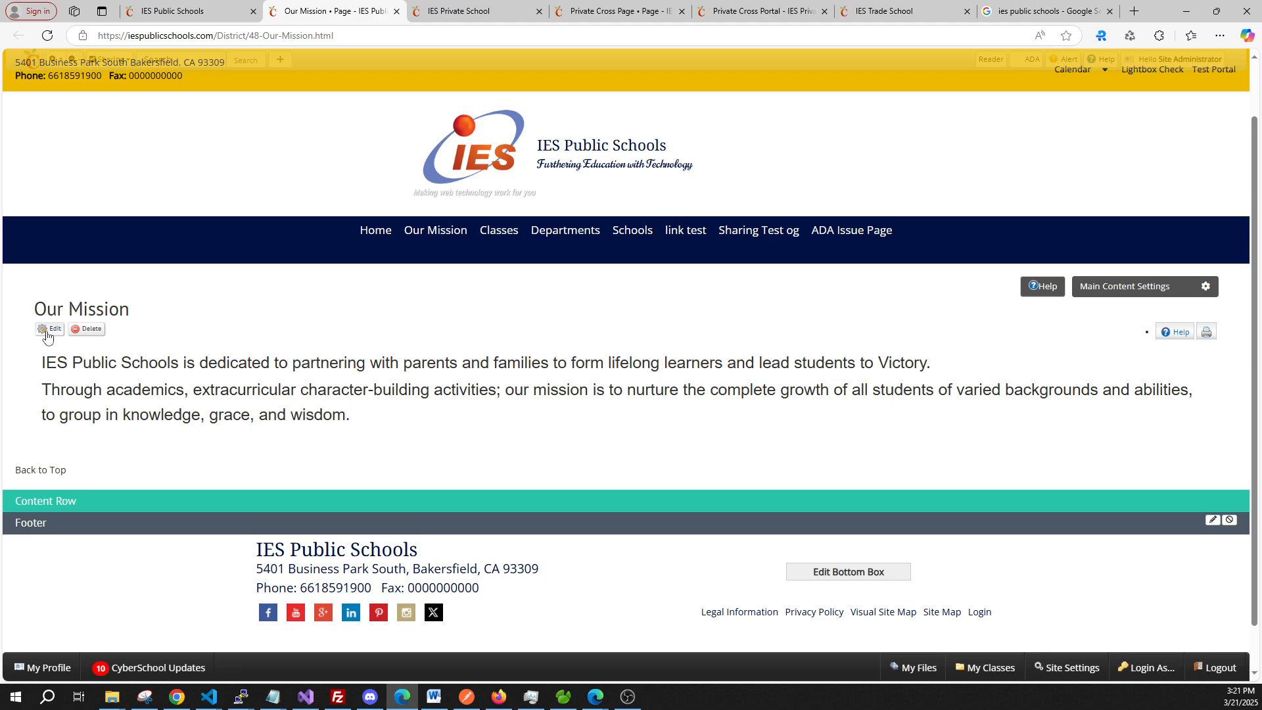
Step: Reopen the Our Mission page editor to examine the Page SEO Keywords and Page SEO Summary, and close it
scroll(926, 434, "down", 5)
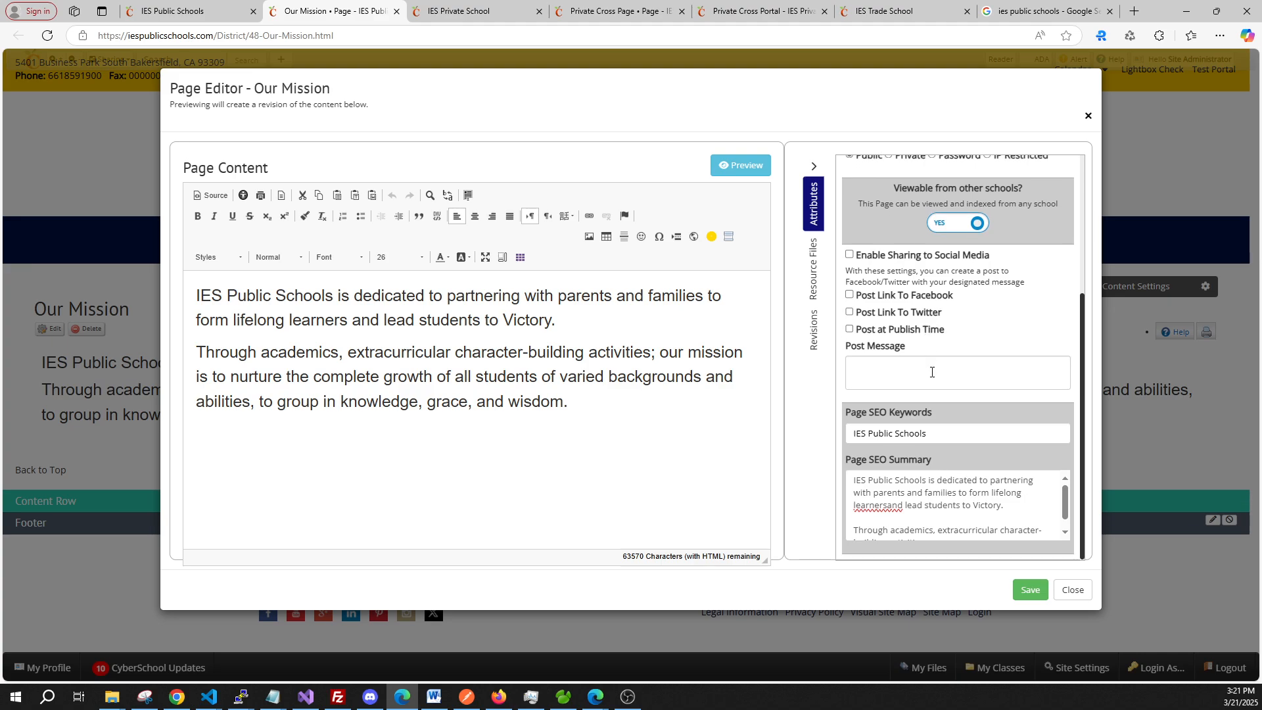
triple_click(927, 434)
left_click_drag(853, 479, 1059, 548)
left_click(979, 515)
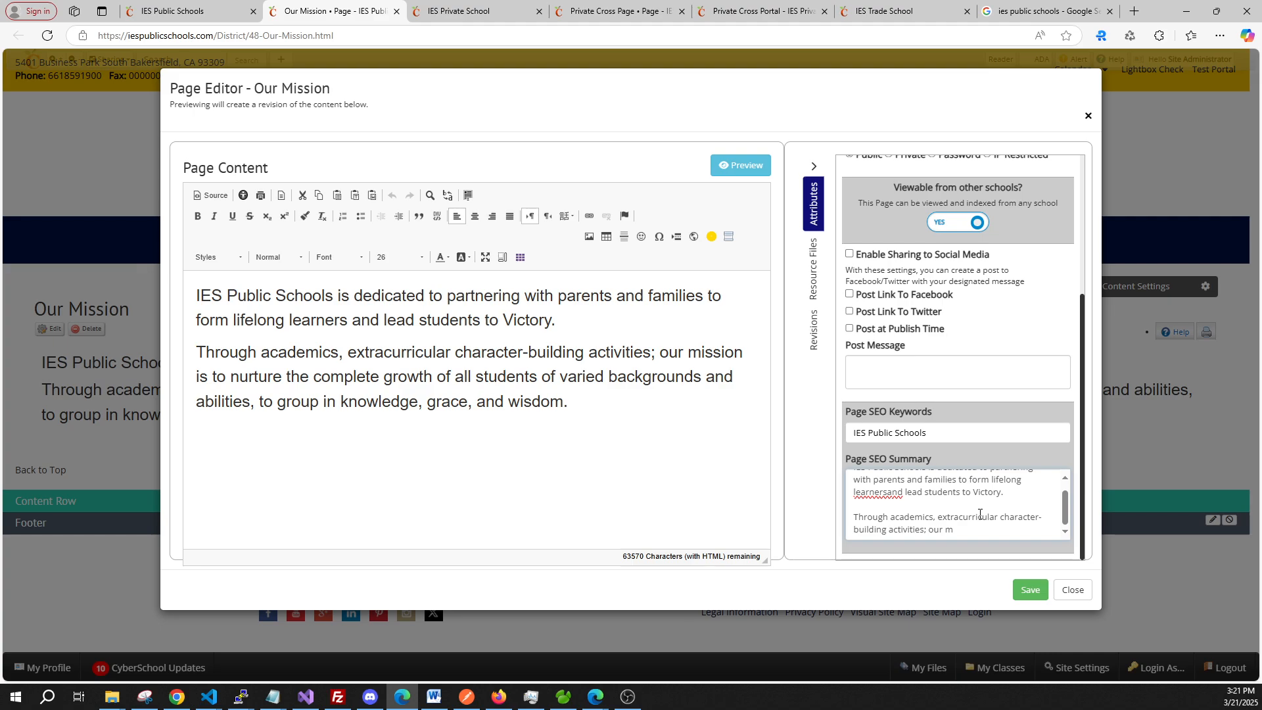
triple_click(933, 434)
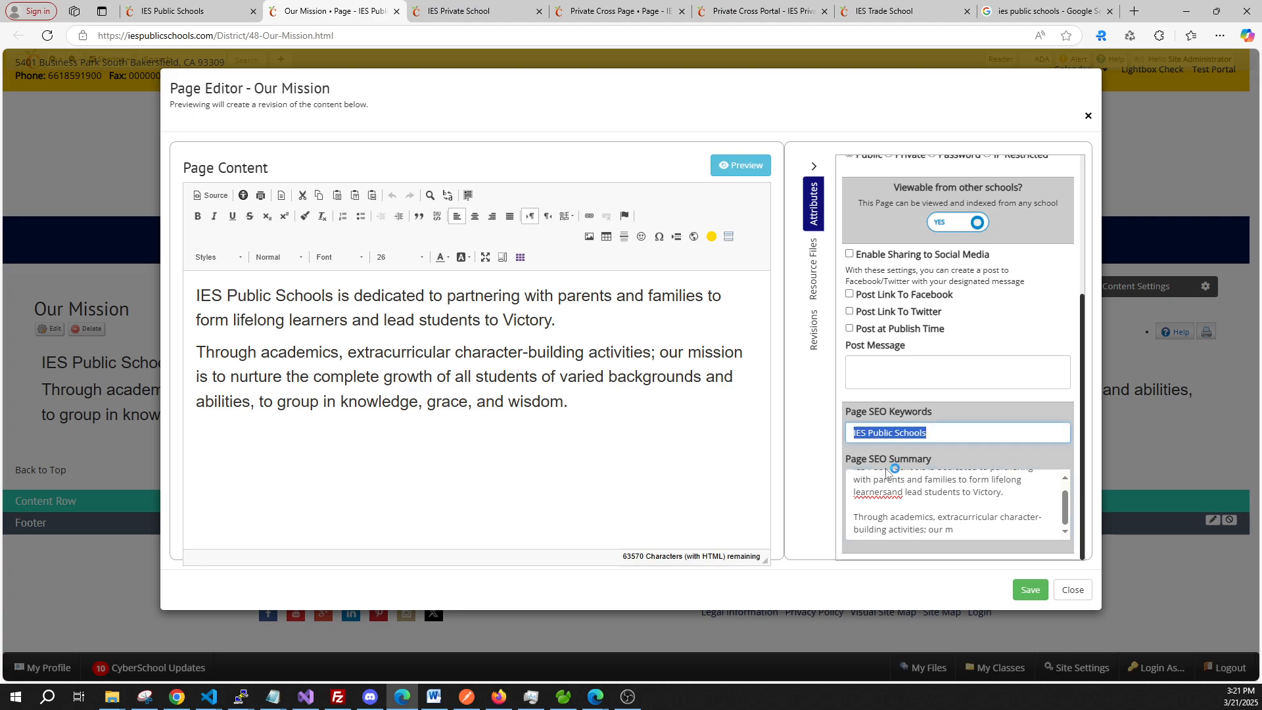
left_click_drag(930, 433, 853, 433)
left_click(944, 489)
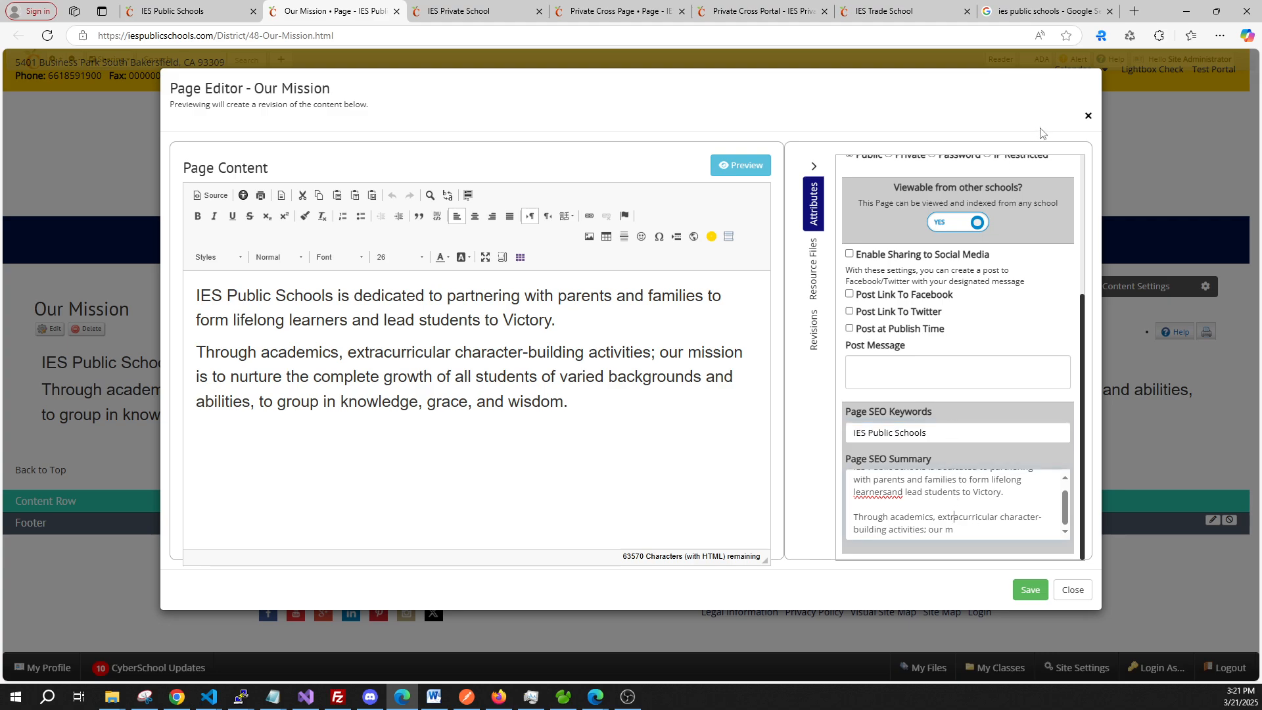
left_click(1086, 117)
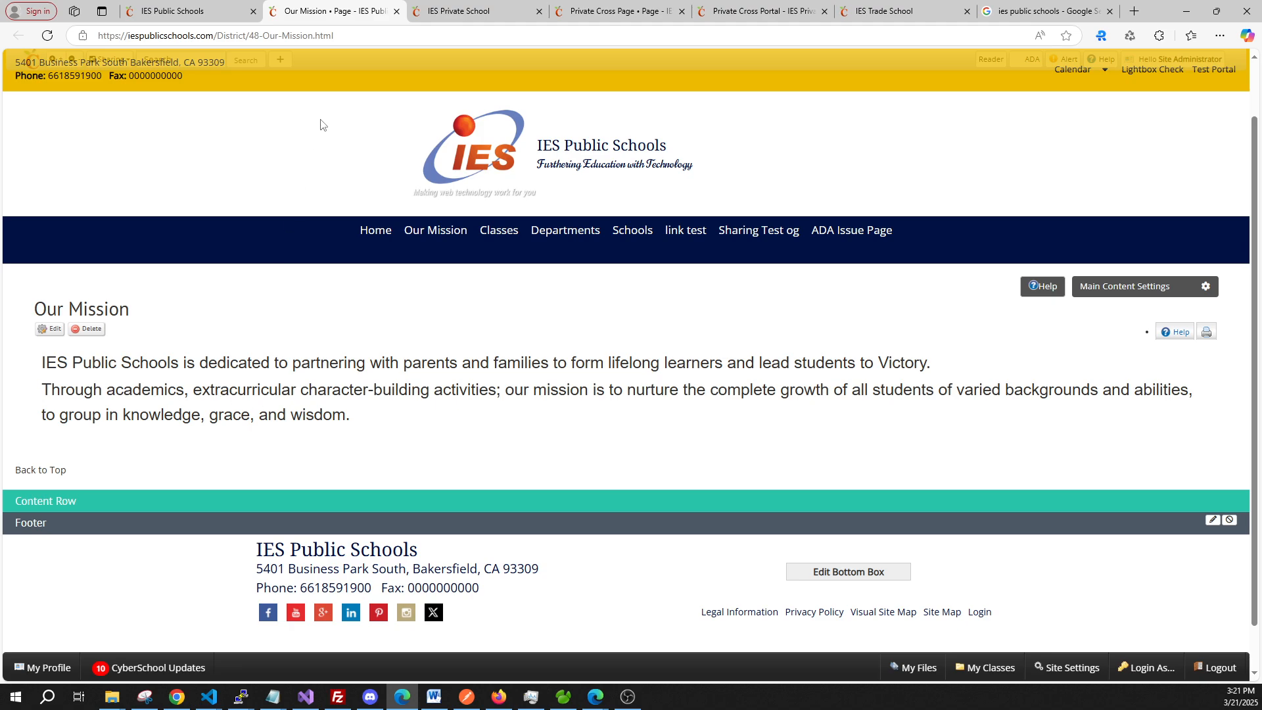
Step: Look over the IES Private School home page and the school's segment in its web address
left_click(458, 13)
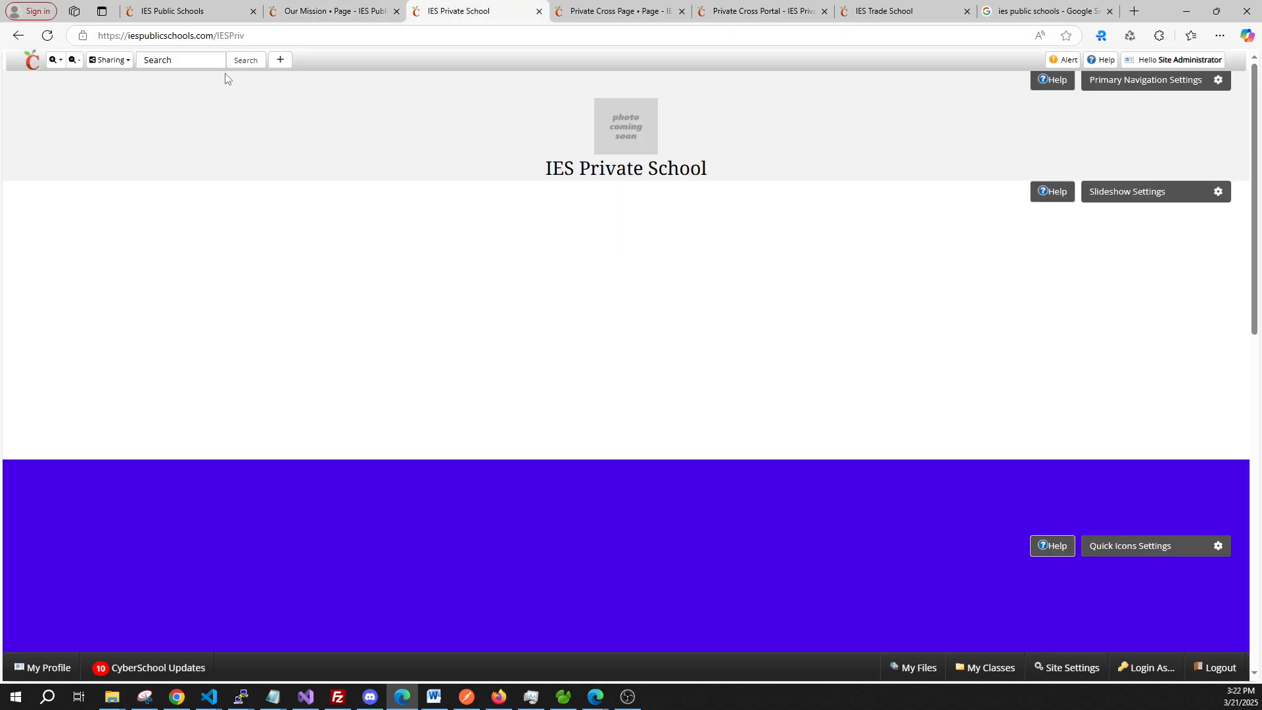
mouse_move(189, 13)
double_click(230, 36)
left_click(143, 161)
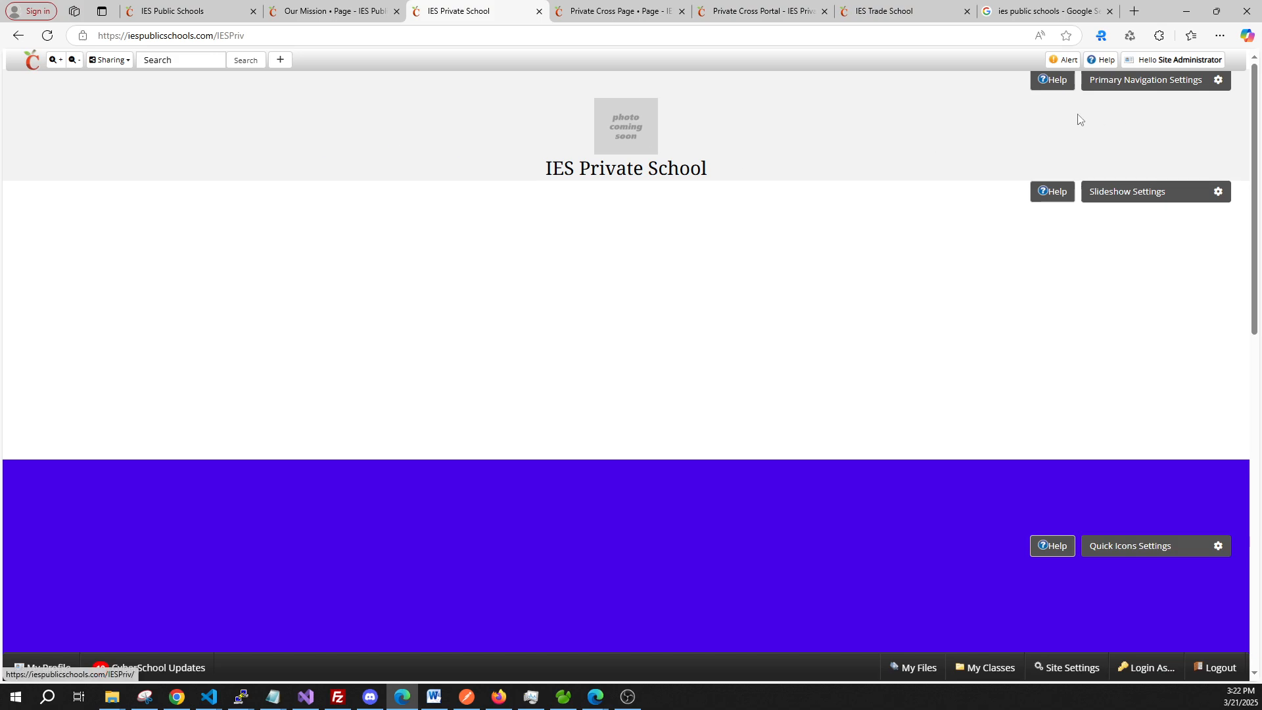
scroll(721, 183, "down", 2)
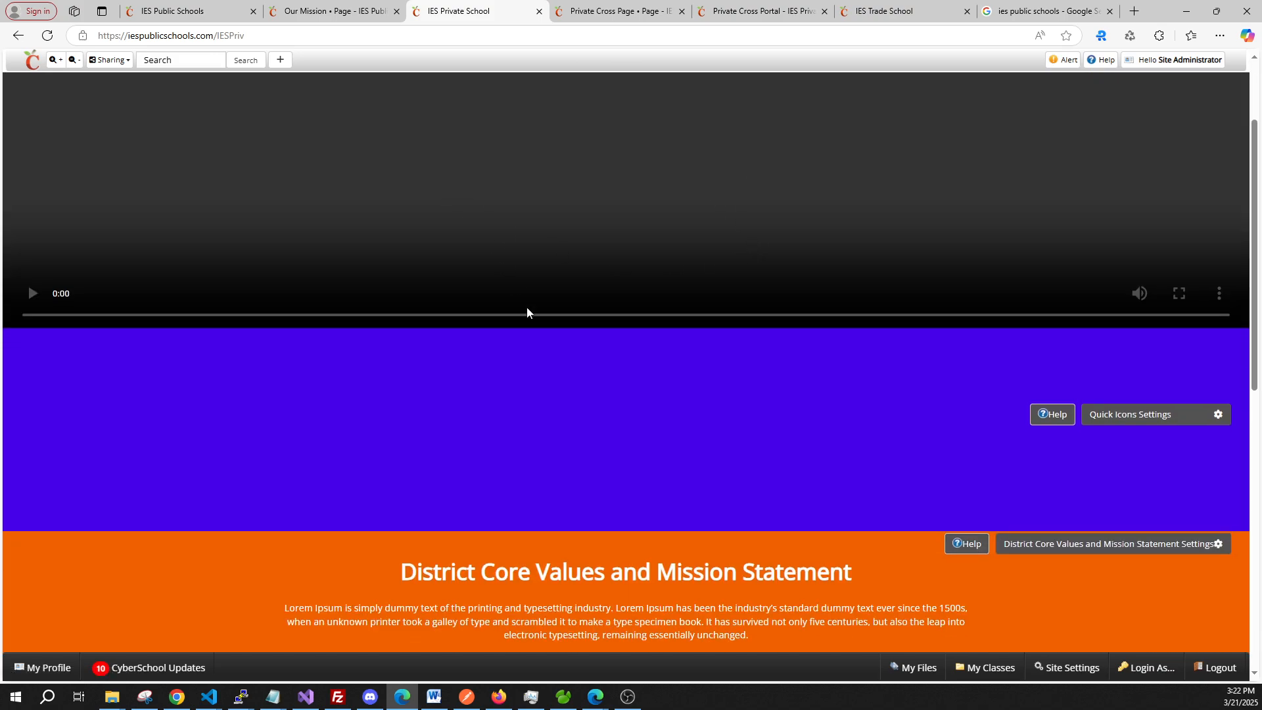
scroll(605, 342, "up", 2)
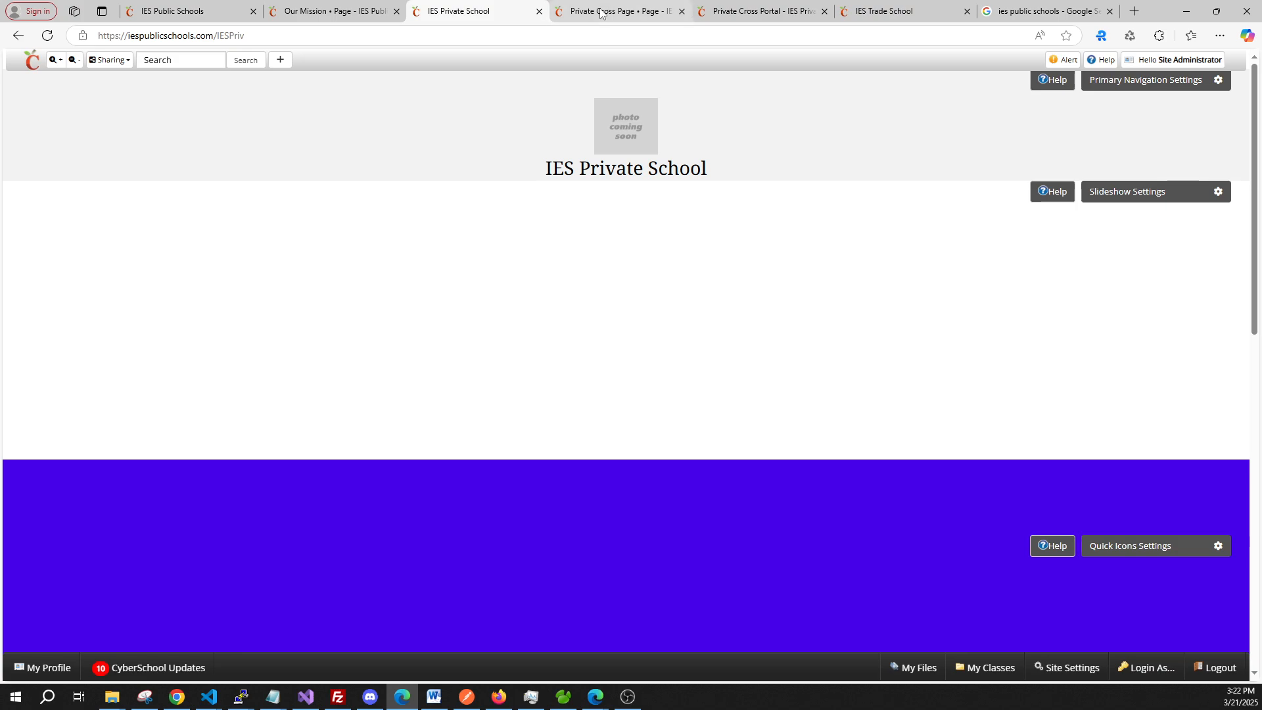
Step: Open the Private Cross Page for editing and examine its SEO keywords, SEO summary and "Viewable from other schools?" setting
left_click(600, 13)
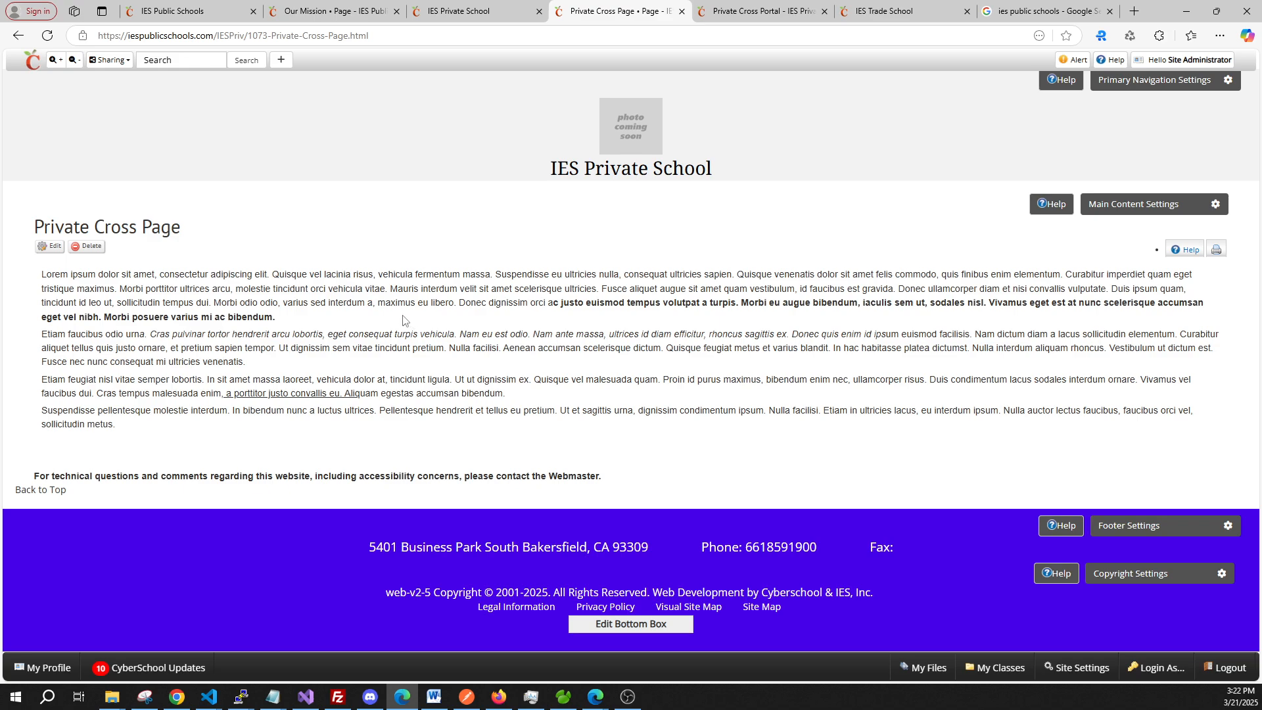
left_click(48, 248)
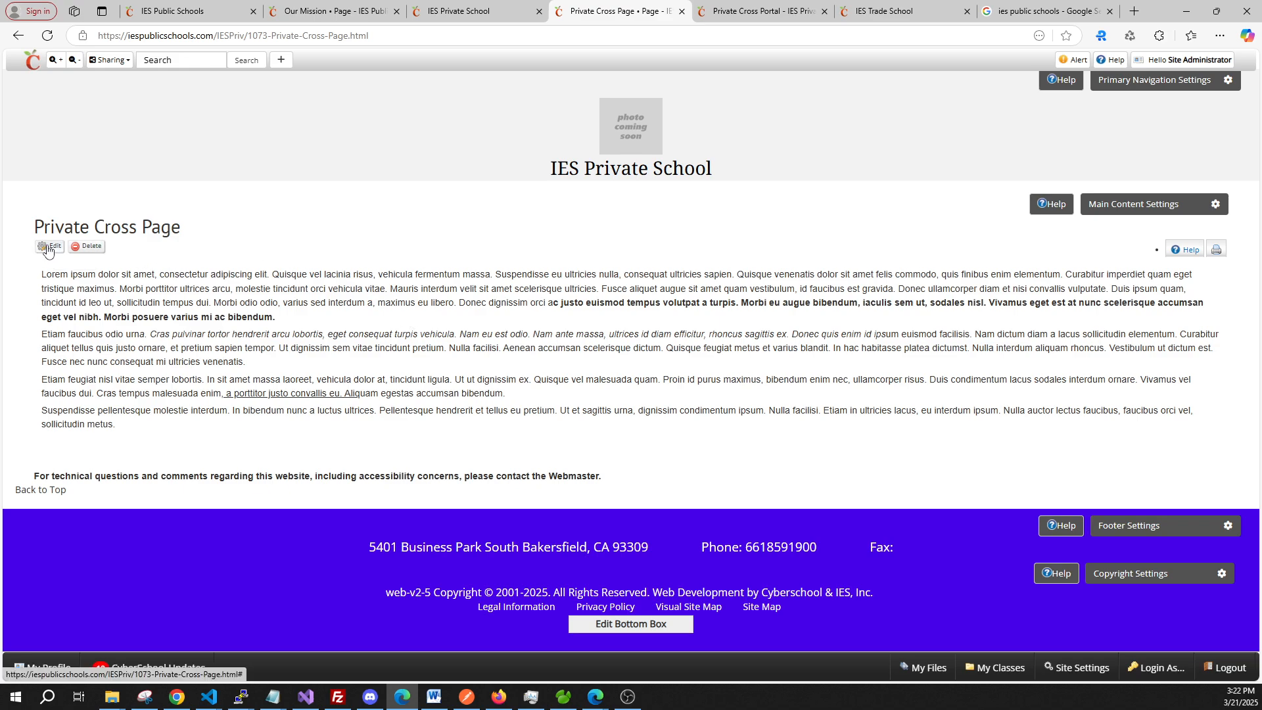
scroll(953, 276, "down", 3)
scroll(953, 276, "down", 1)
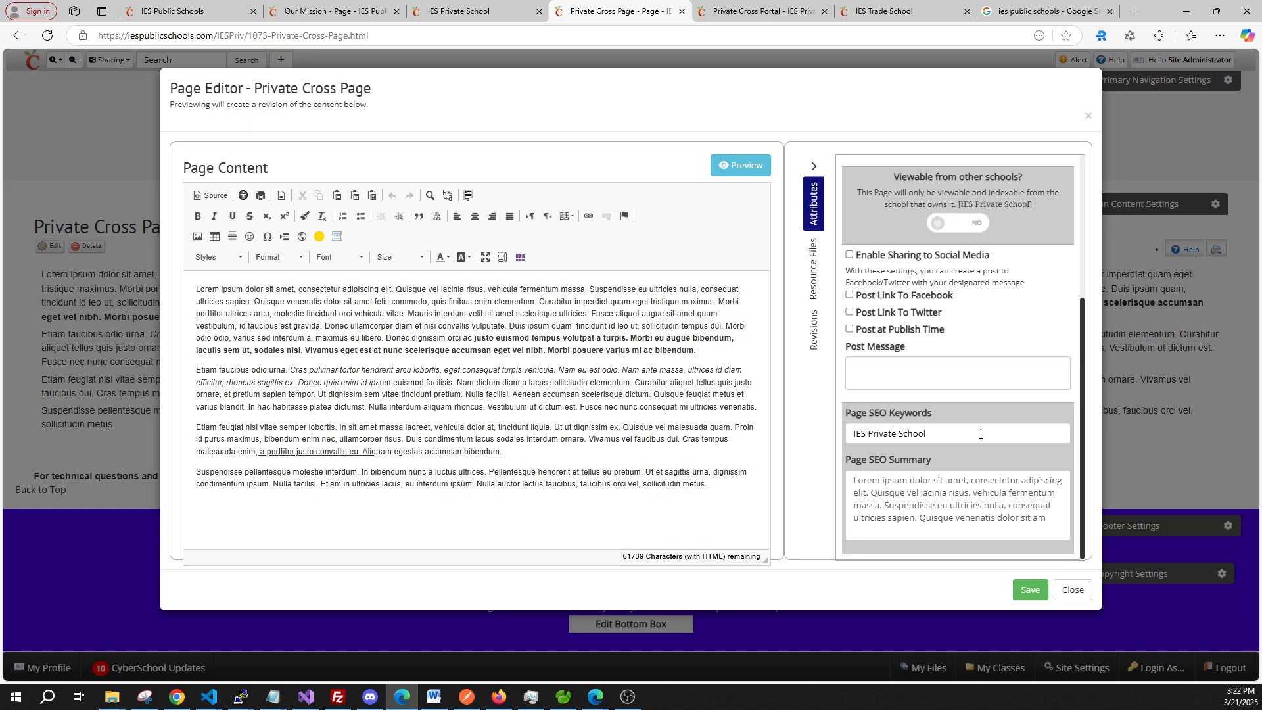
triple_click(936, 434)
left_click_drag(857, 480, 960, 505)
scroll(944, 490, "up", 2)
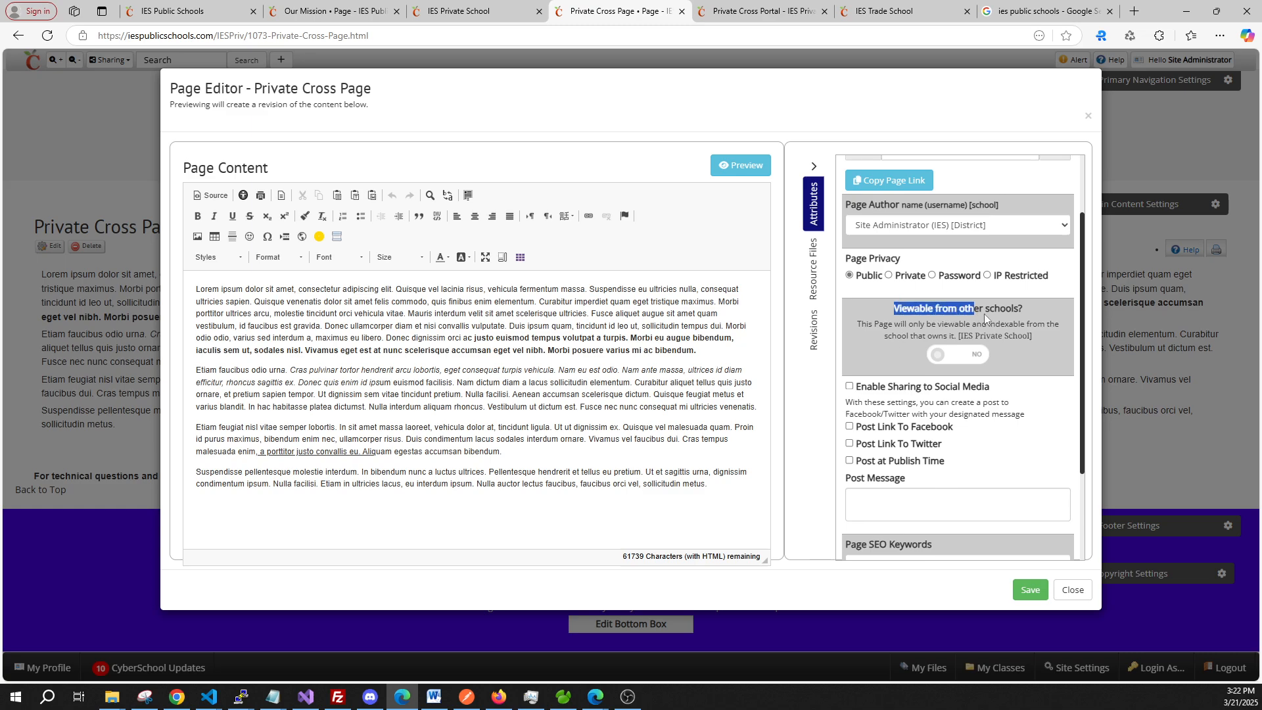
left_click(956, 316)
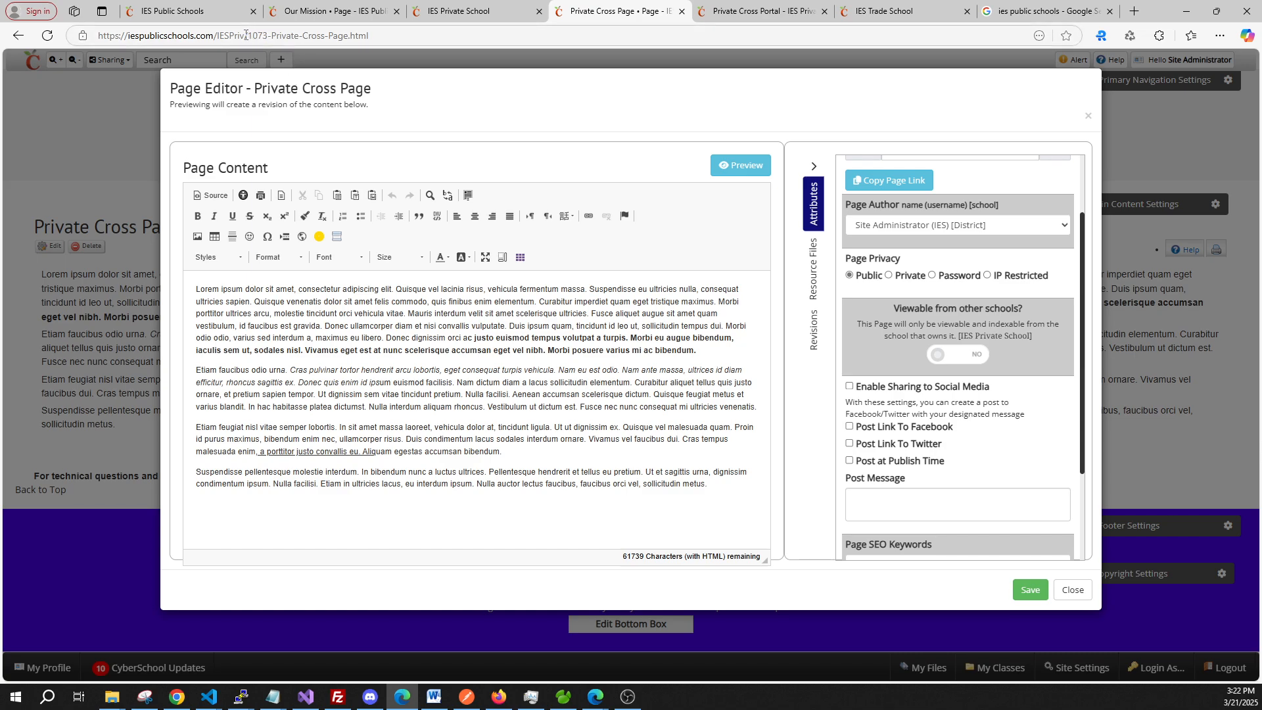
Step: Copy the path "/1073-Private-Cross-Page.html" from the Private Cross Page's web address
left_click_drag(245, 35, 369, 34)
key("ctrl+c")
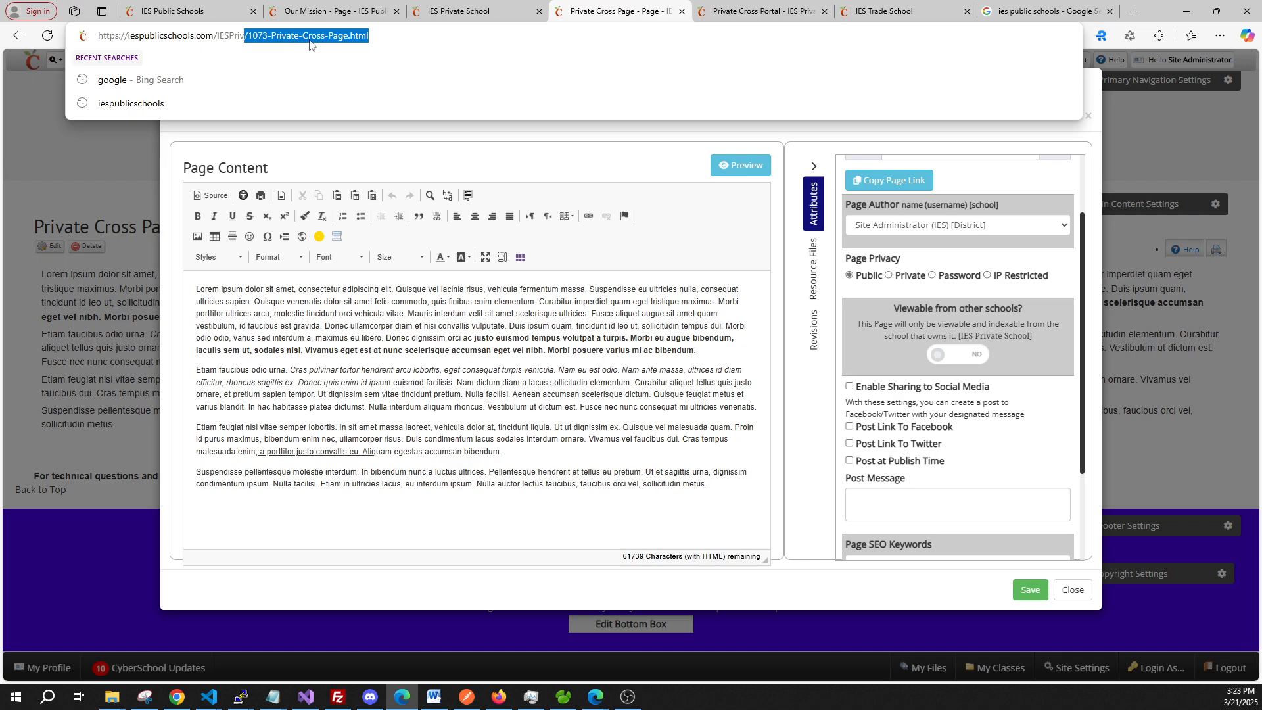
scroll(920, 276, "up", 2)
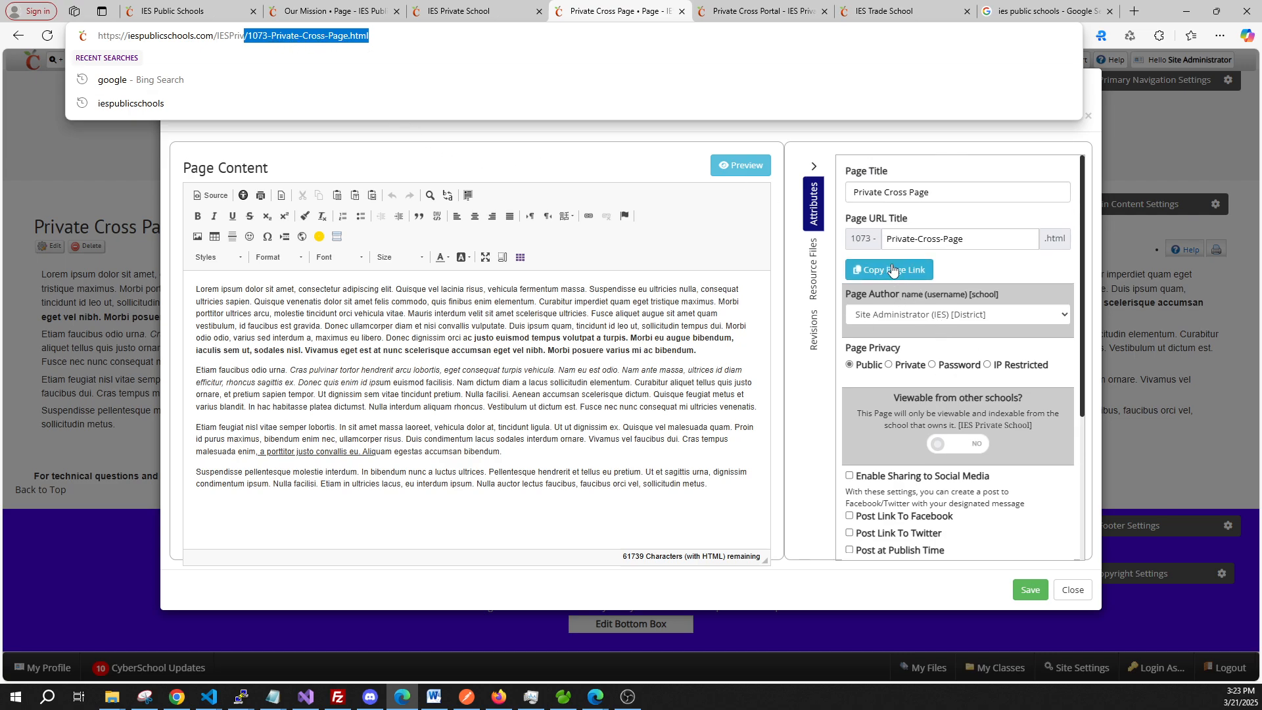
left_click(826, 141)
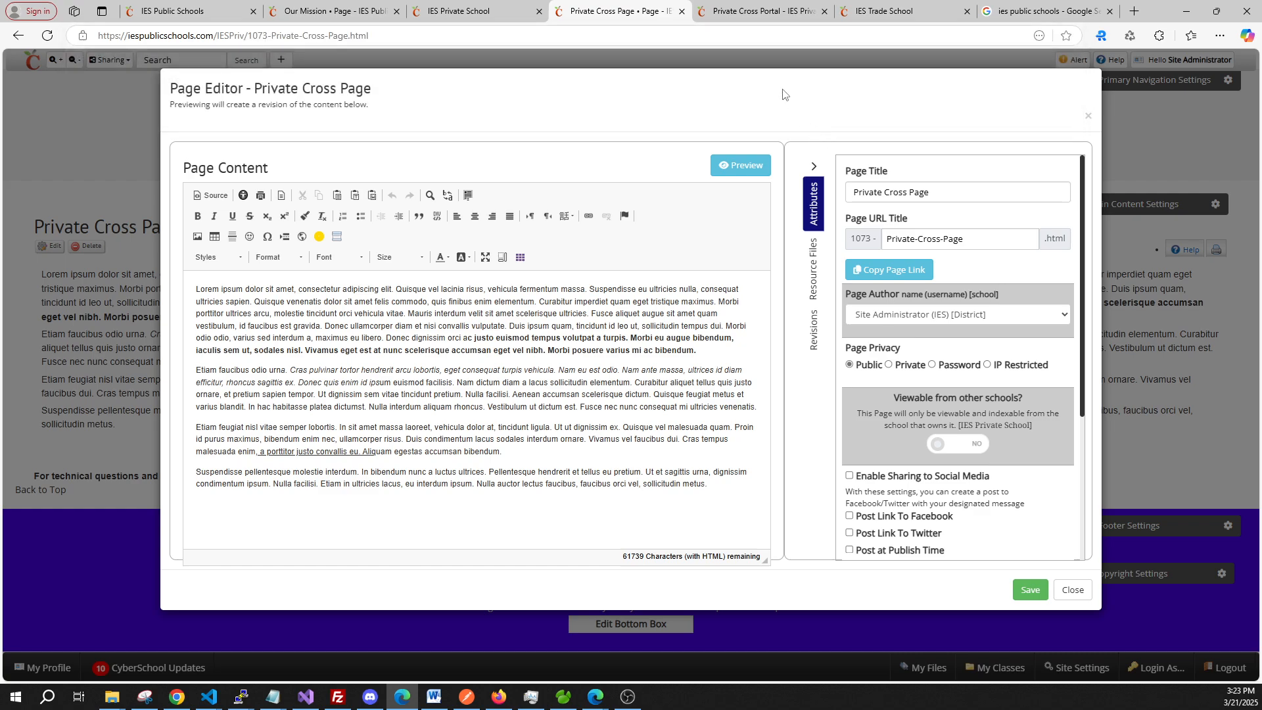
Step: View the Private Cross Portal and IES Trade School sites, and duplicate the IES Trade School browser tab
left_click(739, 10)
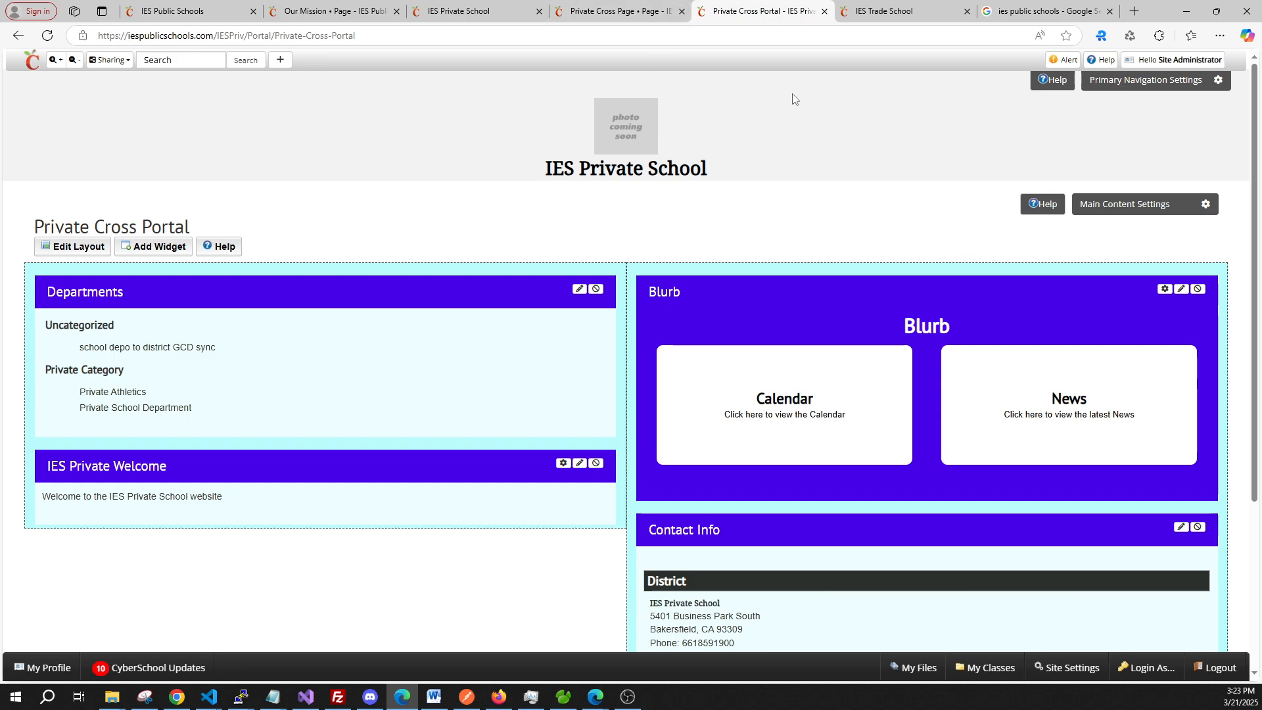
left_click(904, 20)
scroll(874, 348, "up", 10)
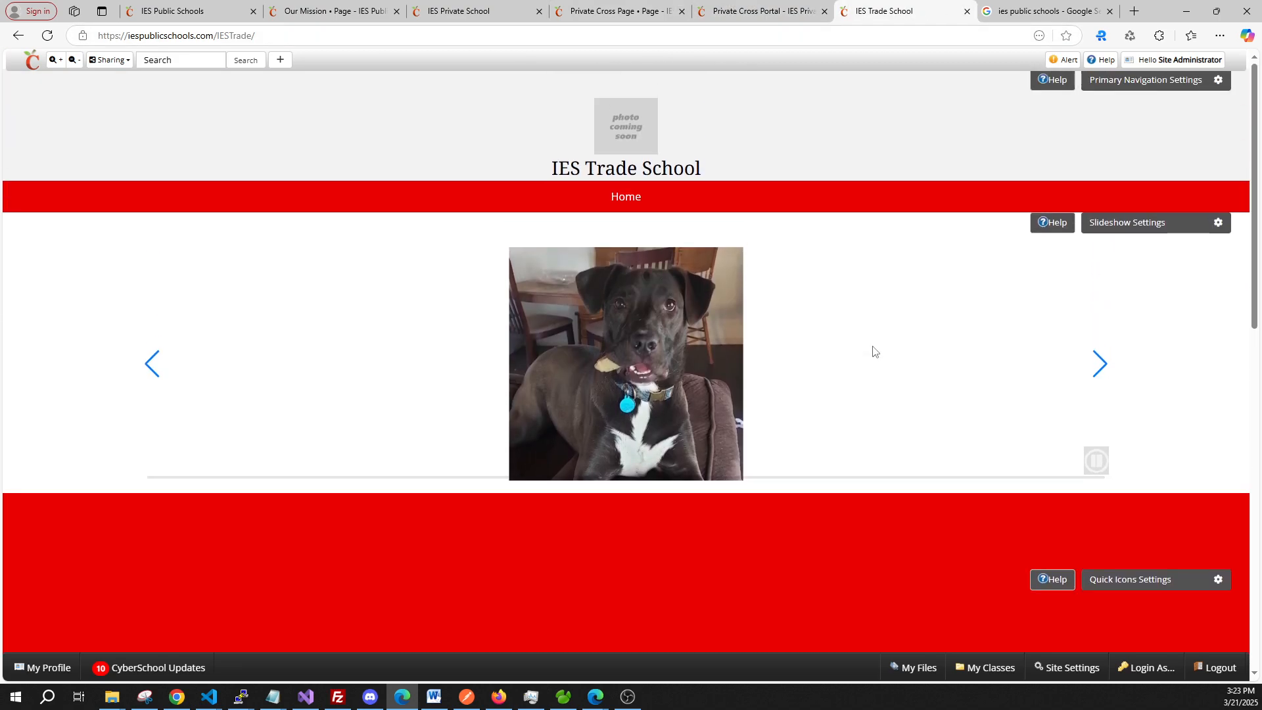
right_click(892, 15)
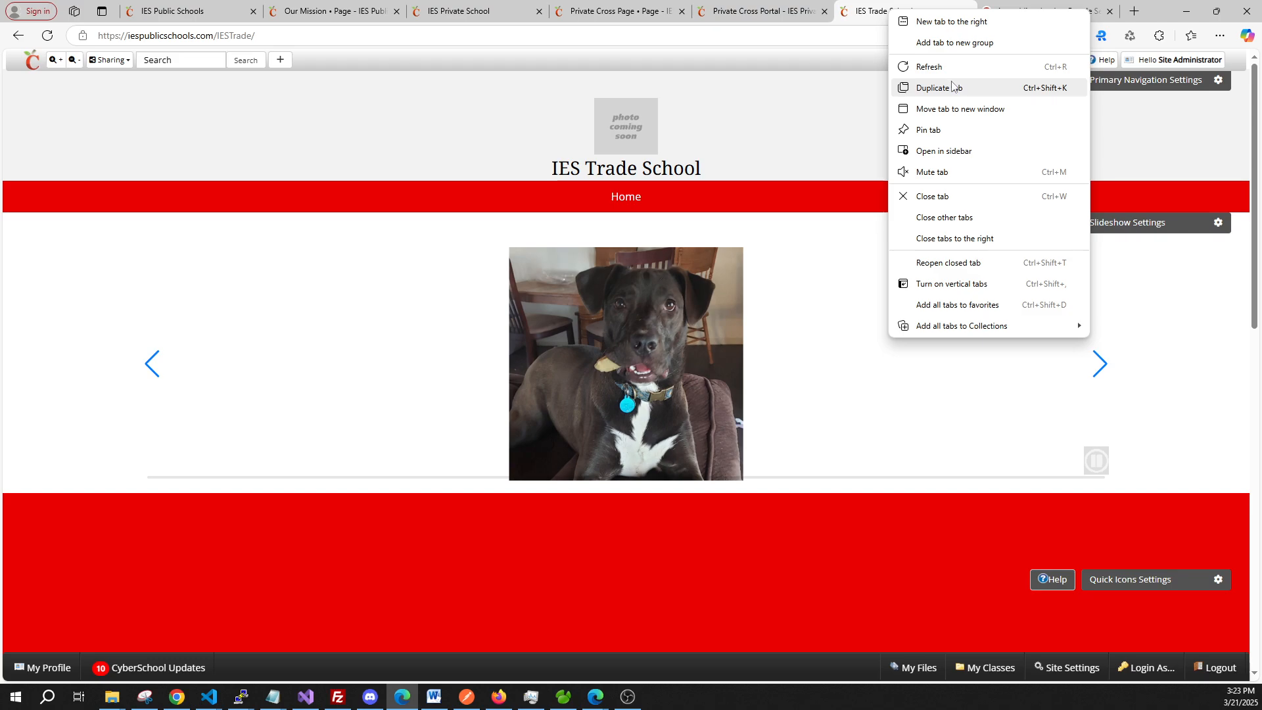
left_click(940, 88)
left_click(788, 36)
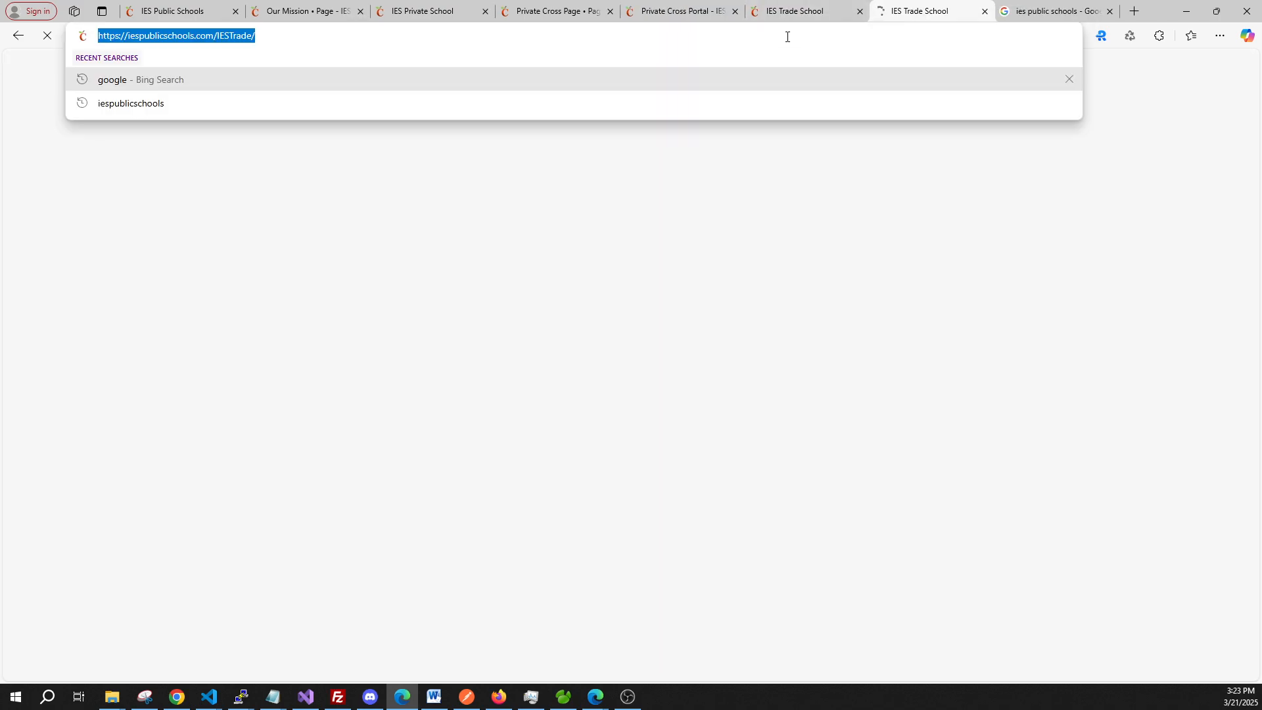
left_click(787, 37)
key("ctrl+v")
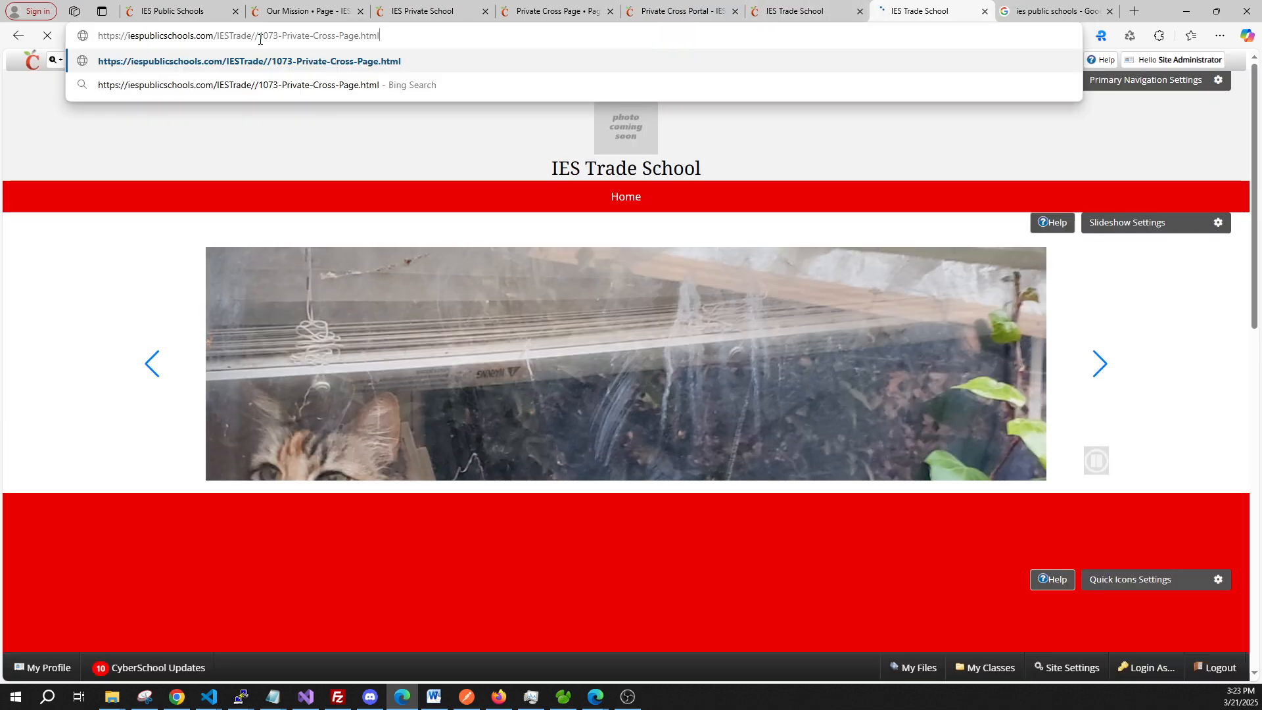
left_click(260, 37)
key("BackSpace")
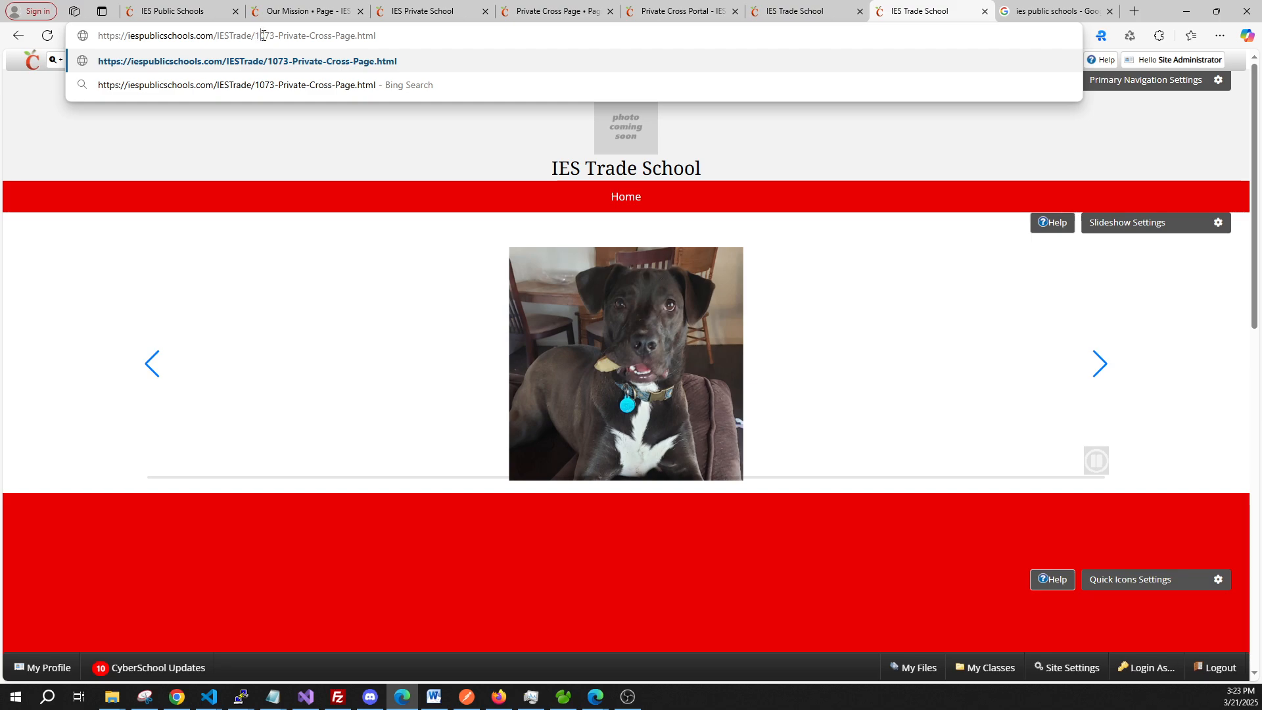
double_click(259, 35)
left_click(403, 35)
Step: Close the page editor on the original Private Cross Page and return to the duplicated IES Trade School tab
left_click(548, 13)
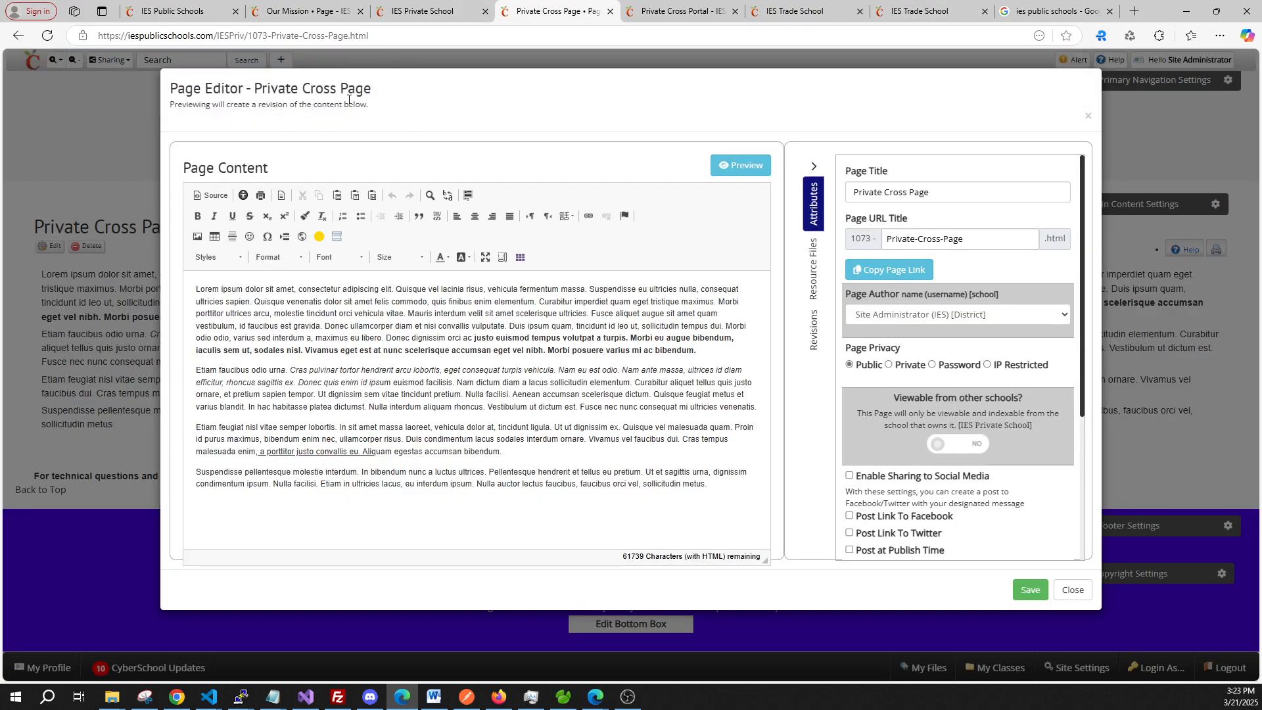
left_click(1088, 117)
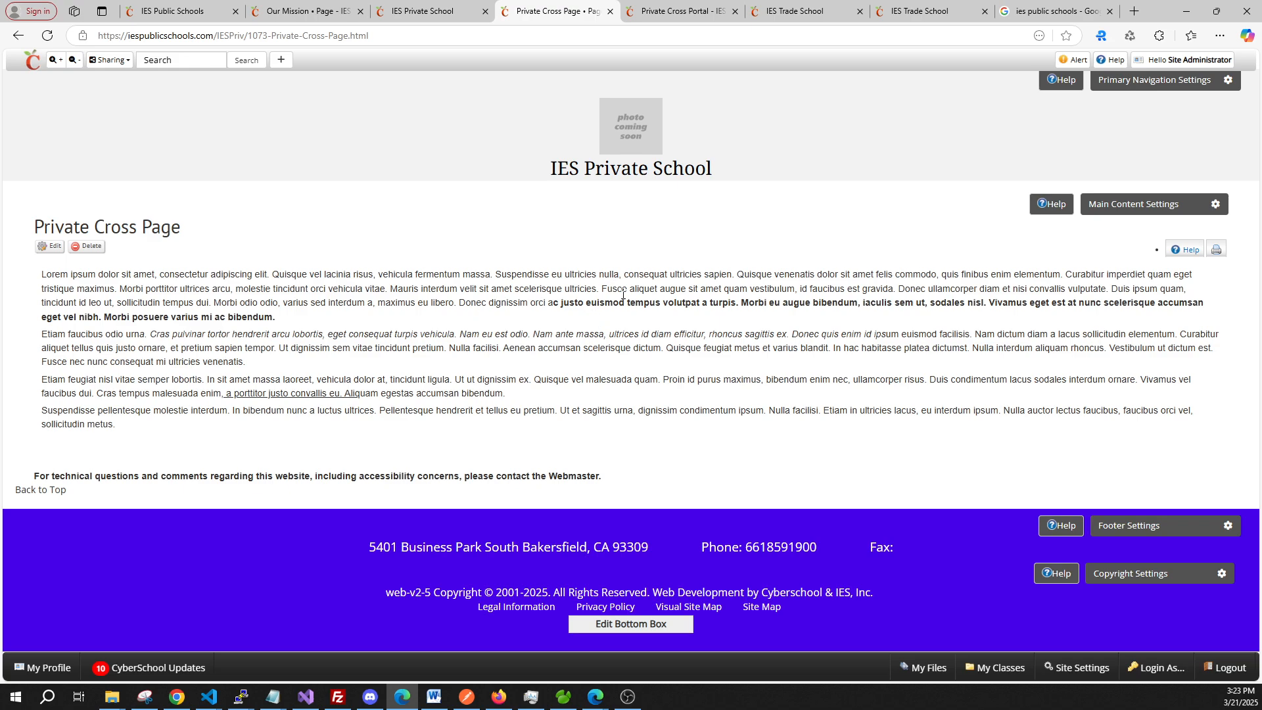
left_click(904, 14)
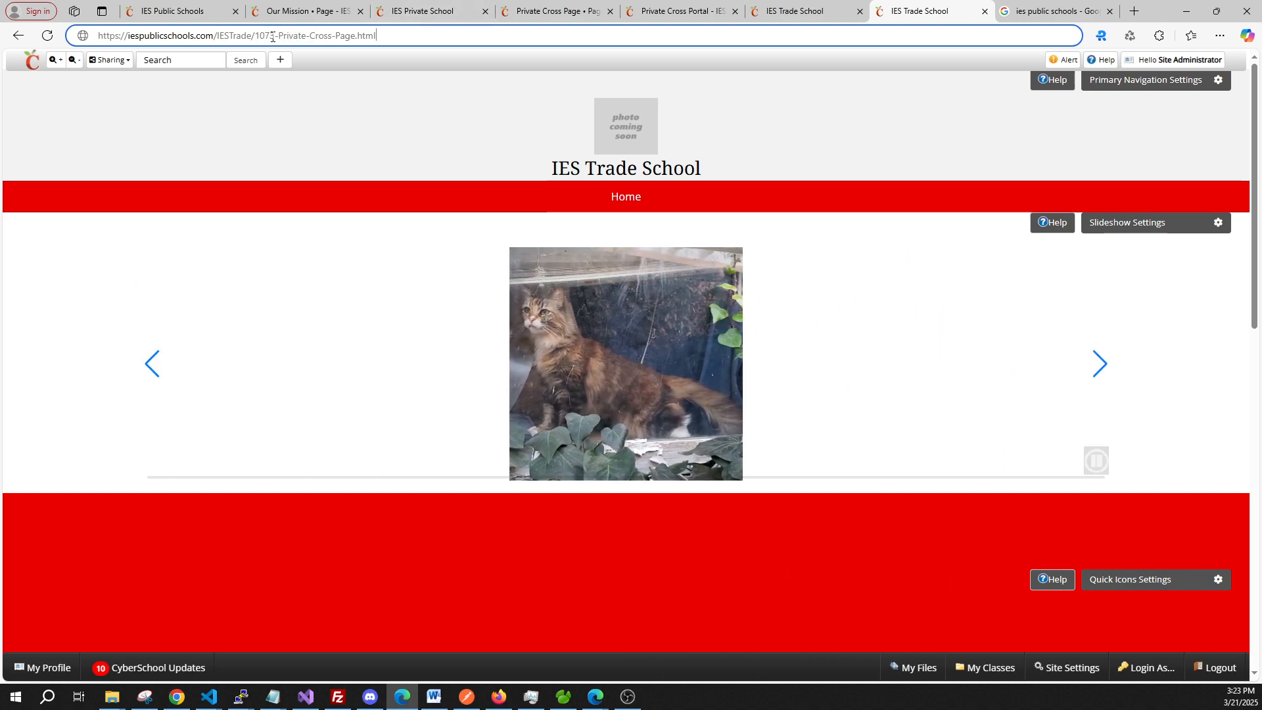
Step: Check the page path and IESTrade segment of the edited address, and load the Private Cross Page under IES Trade School
left_click_drag(255, 36, 458, 43)
left_click(230, 36)
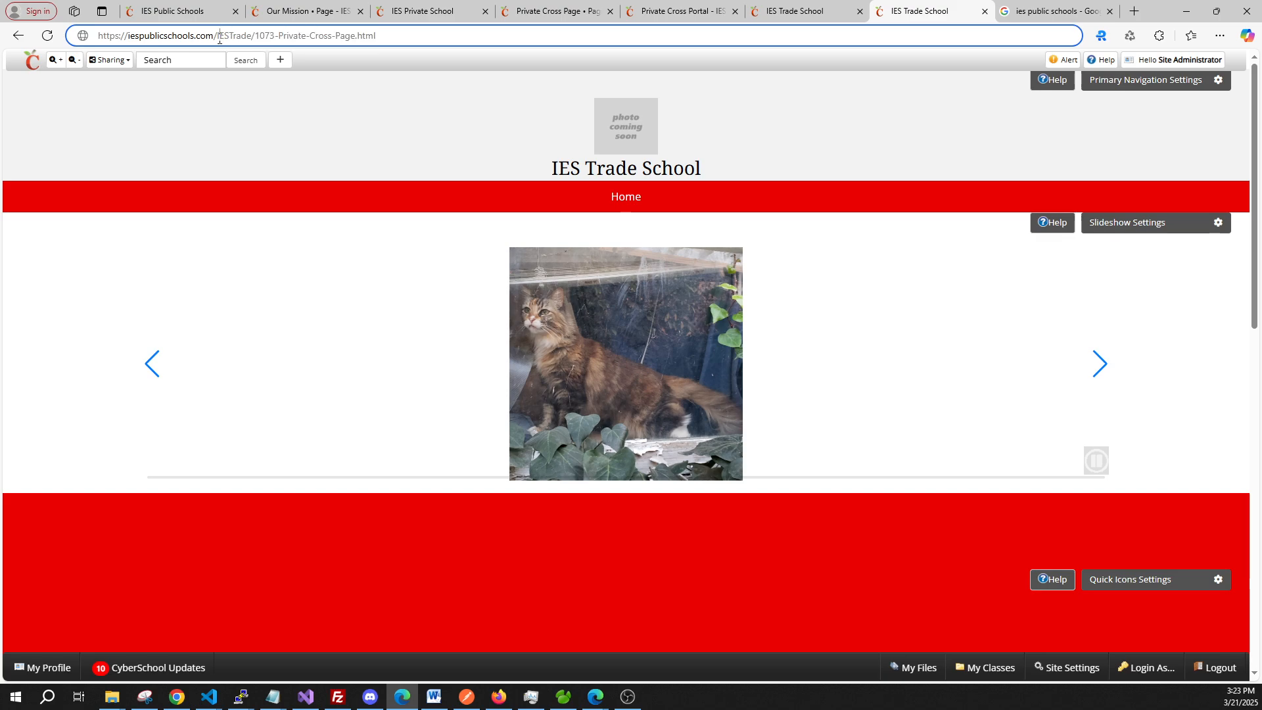
double_click(231, 36)
left_click(243, 38)
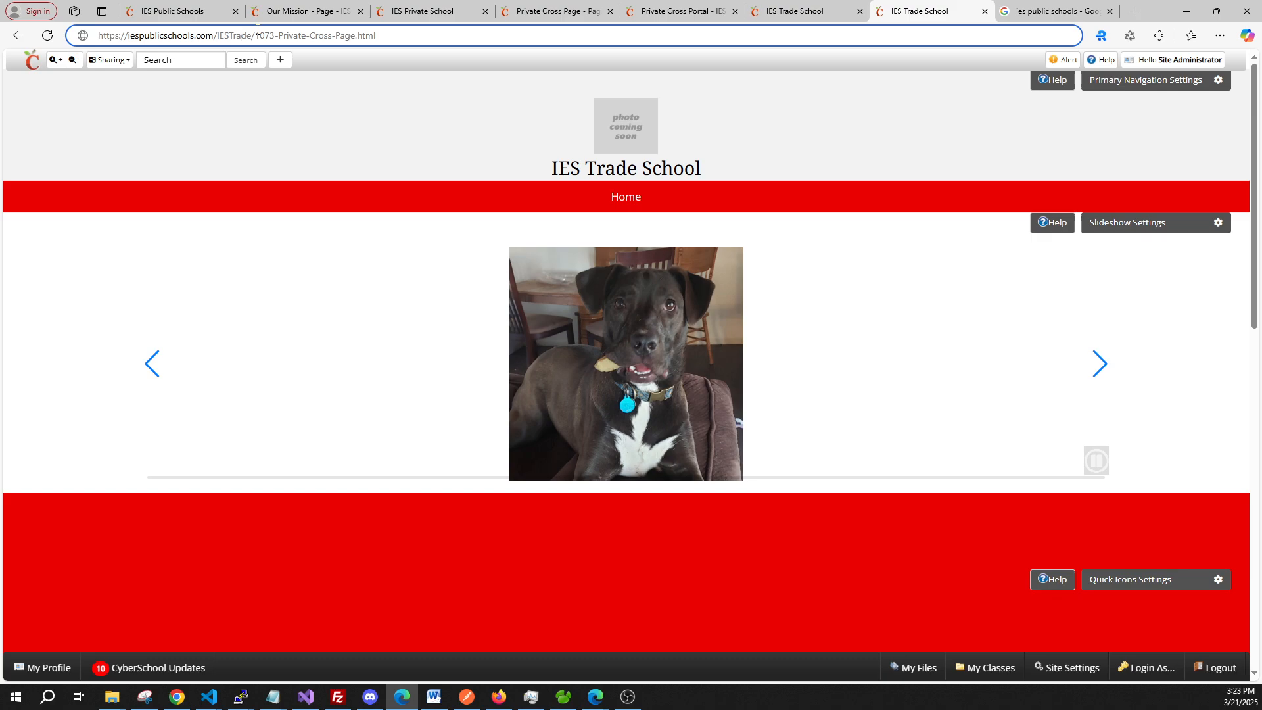
left_click(393, 36)
key("Return")
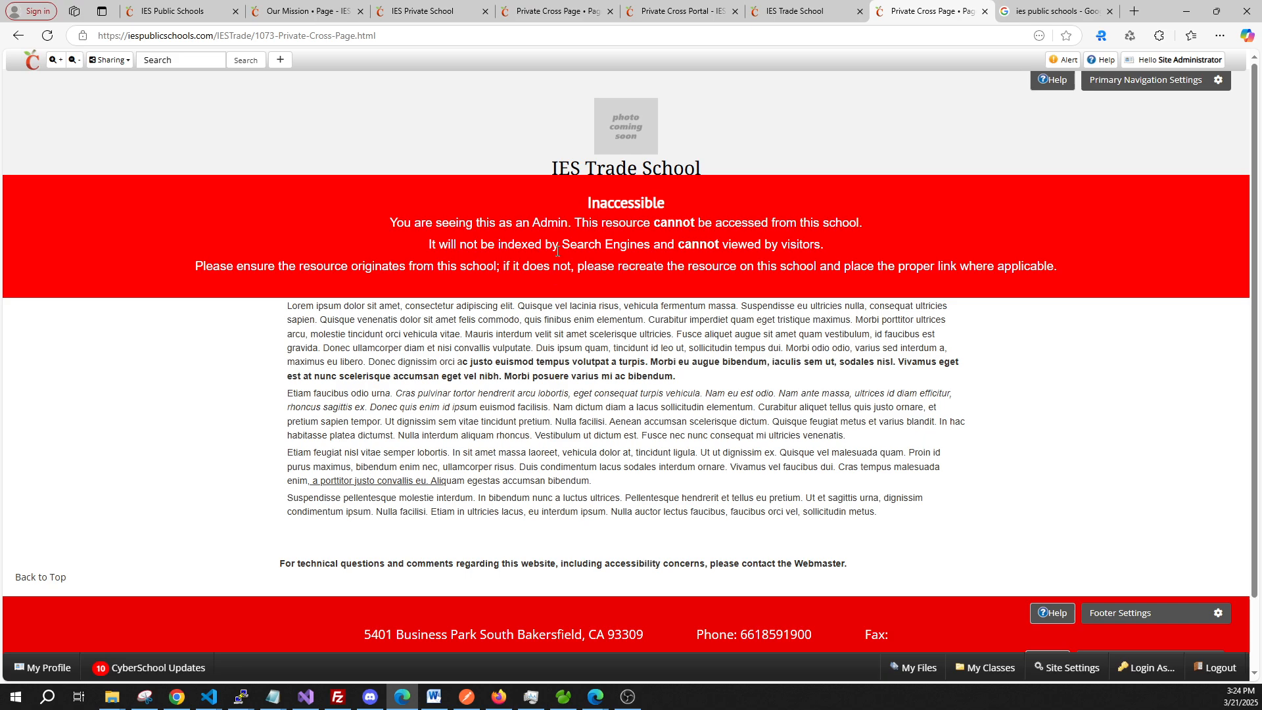
Step: Copy the Private Cross Page's IESTrade address and load it in a new InPrivate window as a logged-out visitor
left_click(332, 35)
key("ctrl+c")
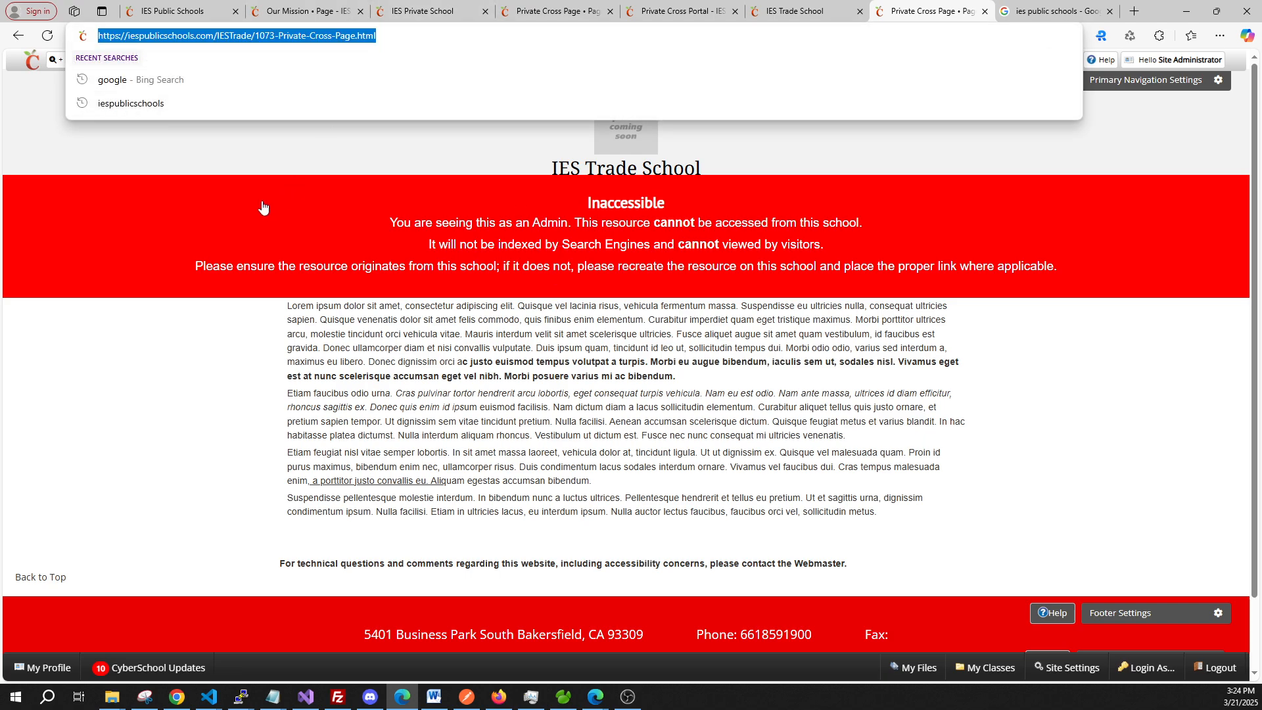
left_click(203, 219)
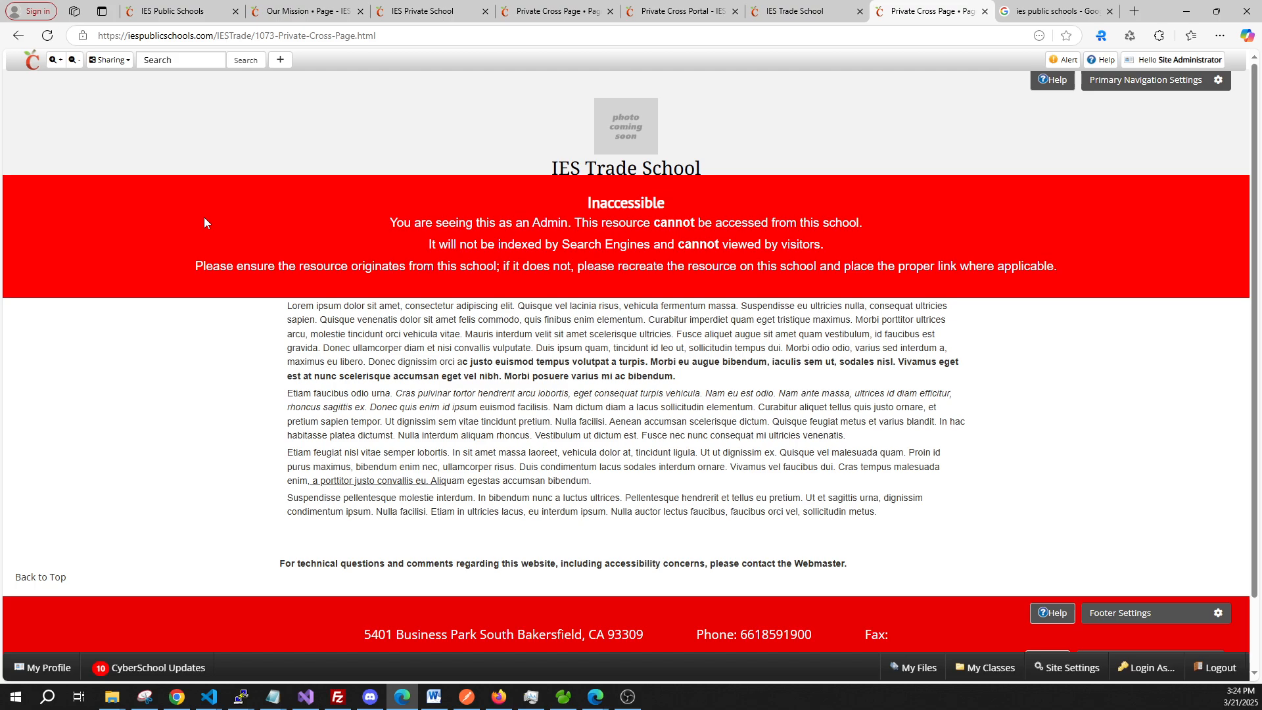
key("ctrl+shift+n")
key("ctrl+v")
key("Return")
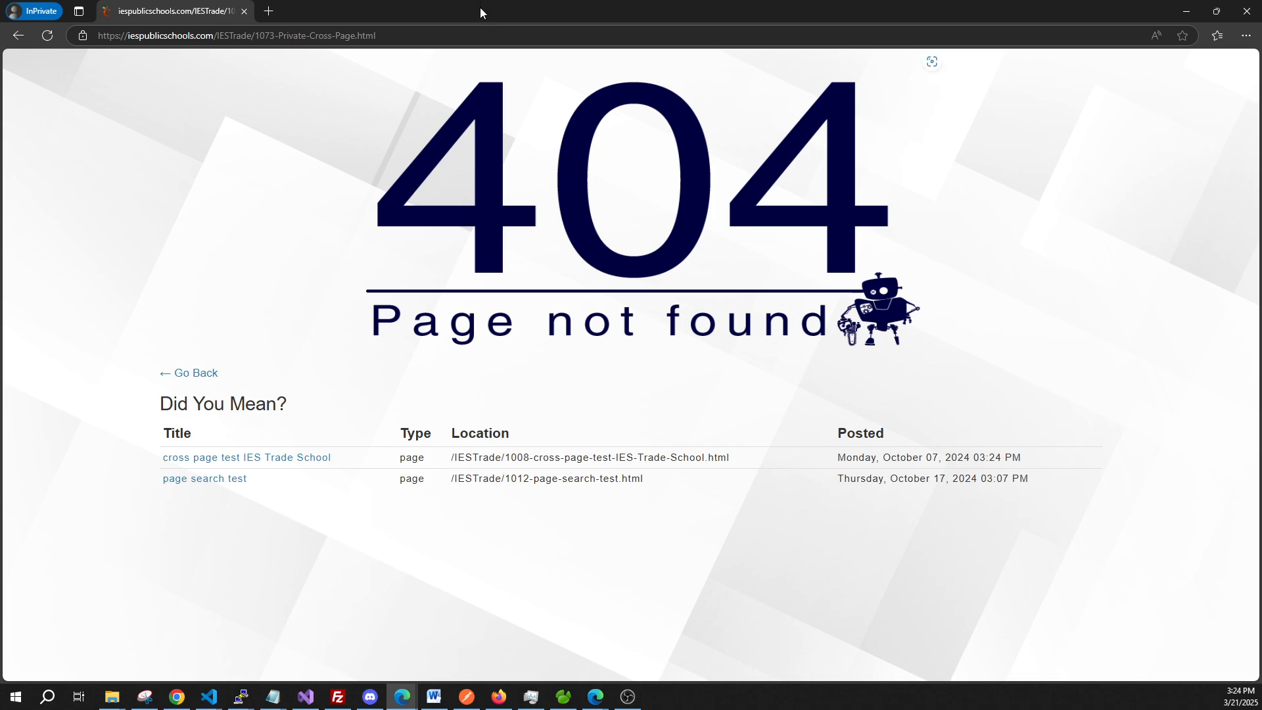
Step: Compare the visitor result in the InPrivate window with the admin view behind it, and minimize the InPrivate window
left_click_drag(850, 10, 688, 104)
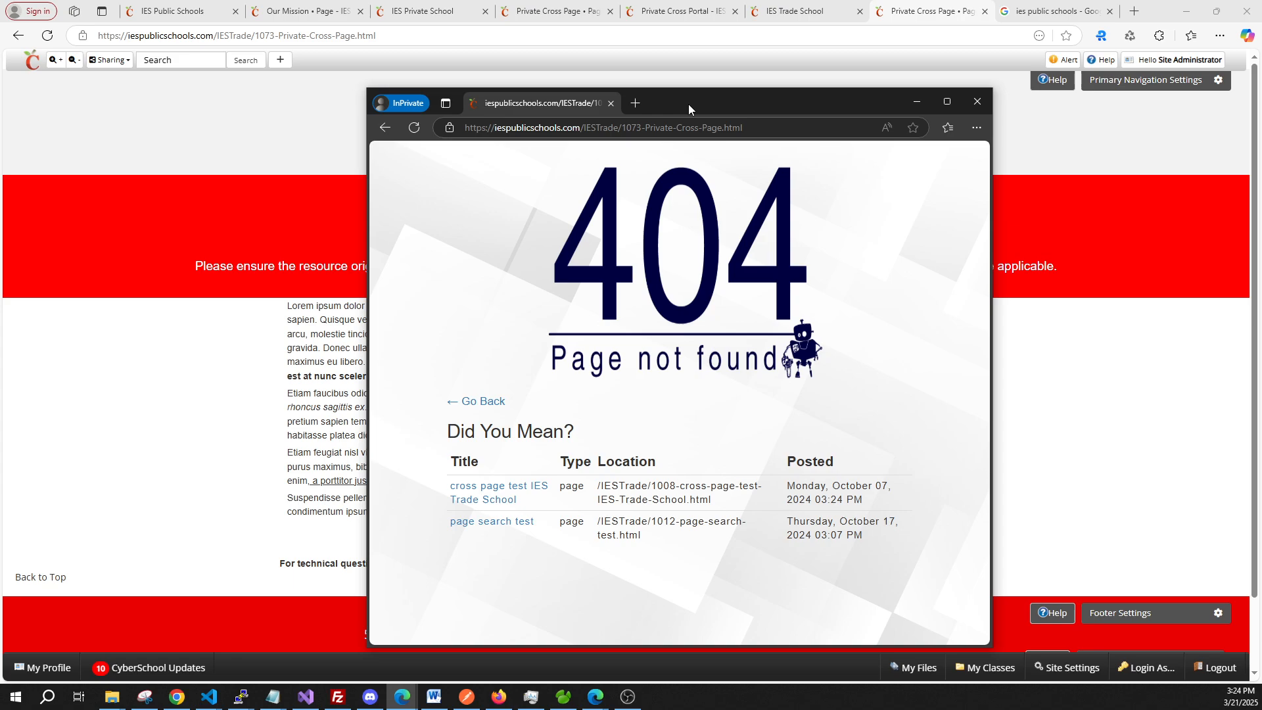
left_click(947, 103)
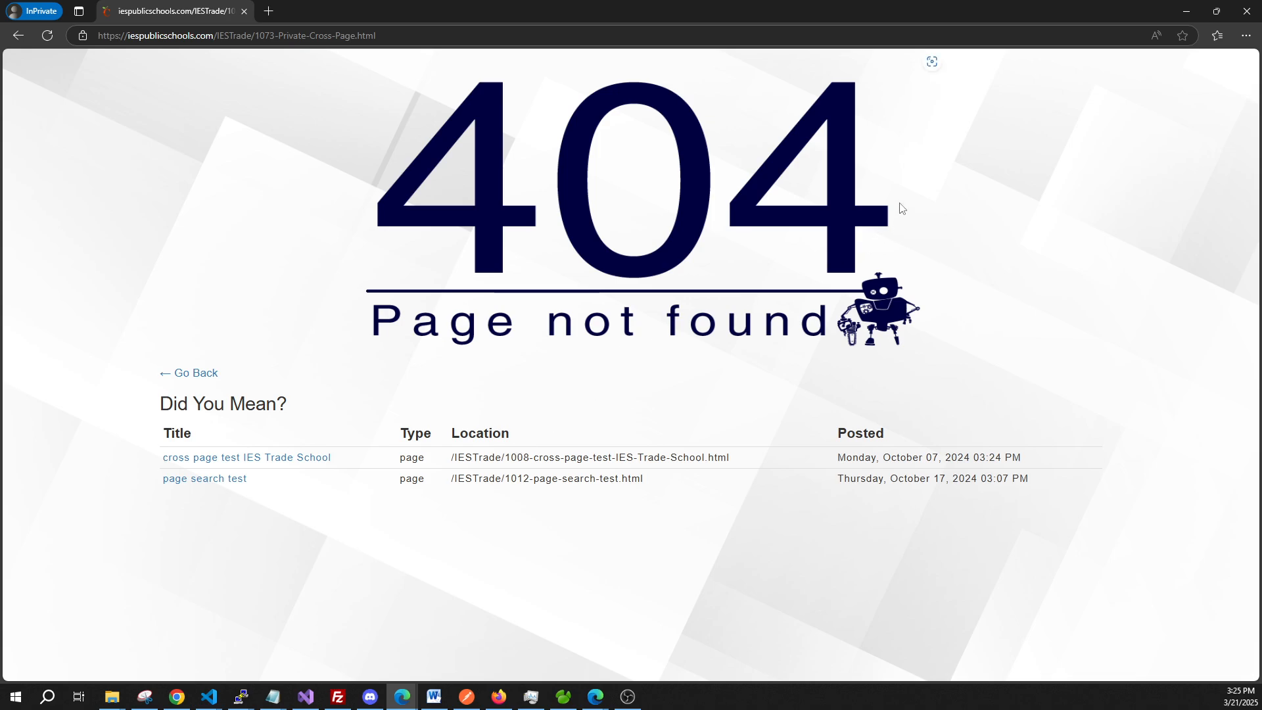
left_click(1187, 11)
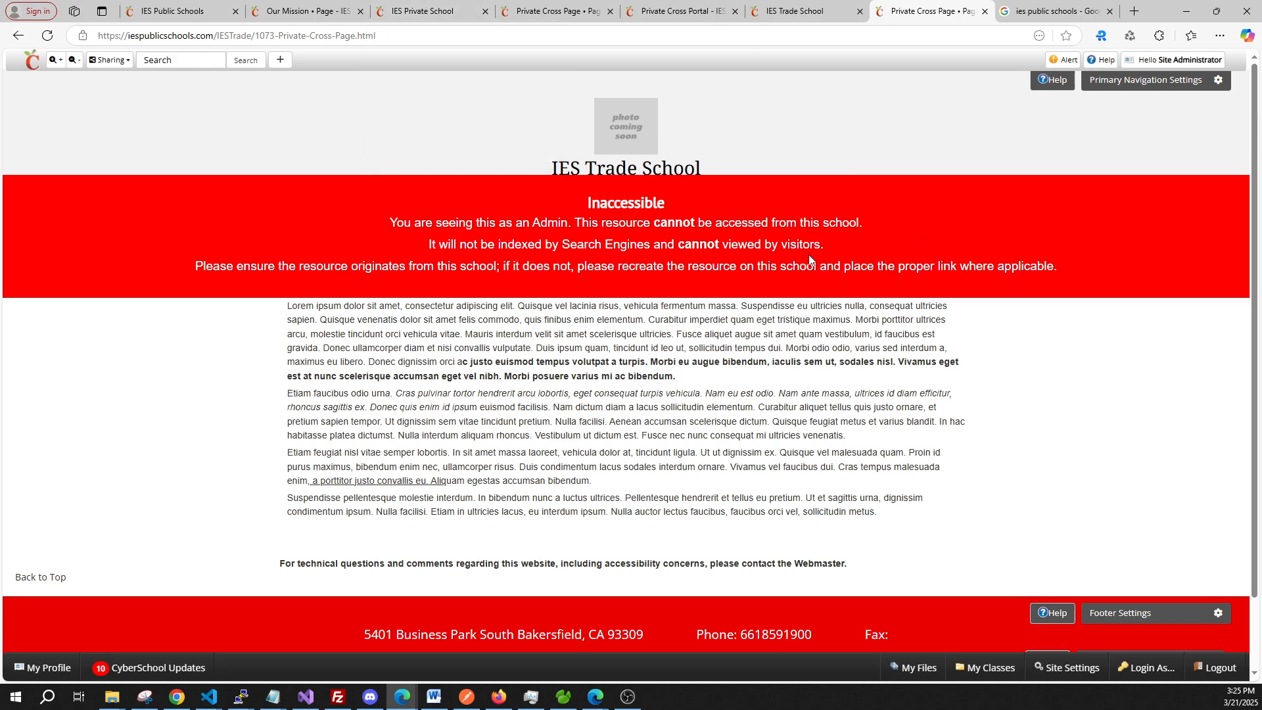
Step: Set "Viewable from other schools?" to Yes for the original Private Cross Page under IES Private School and save the page
left_click(412, 14)
left_click(531, 13)
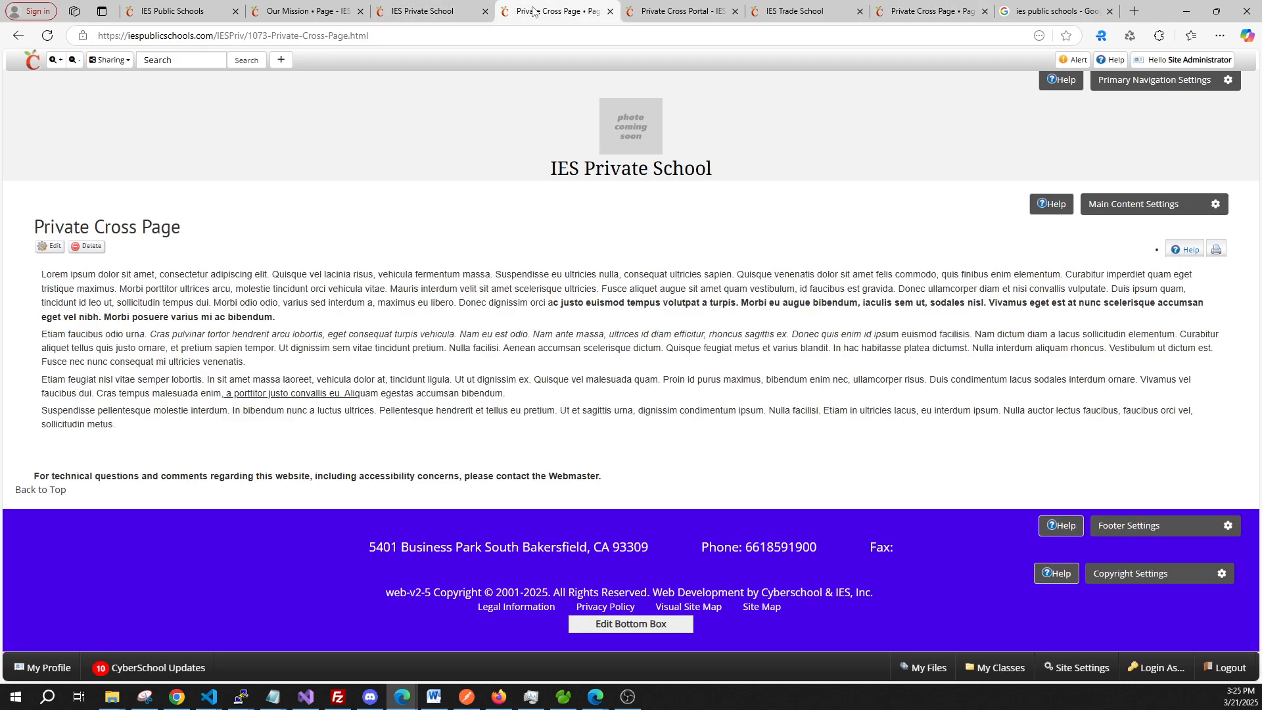
left_click(55, 251)
scroll(988, 399, "down", 1)
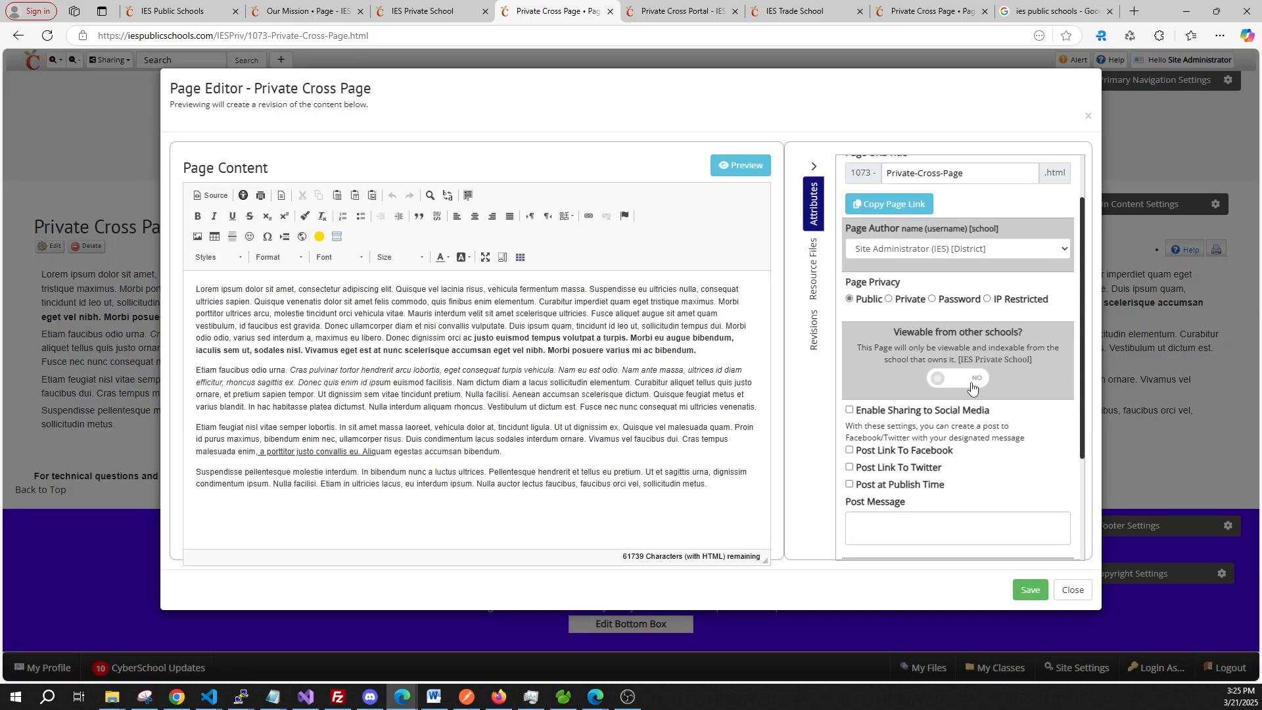
left_click(967, 381)
left_click(1031, 591)
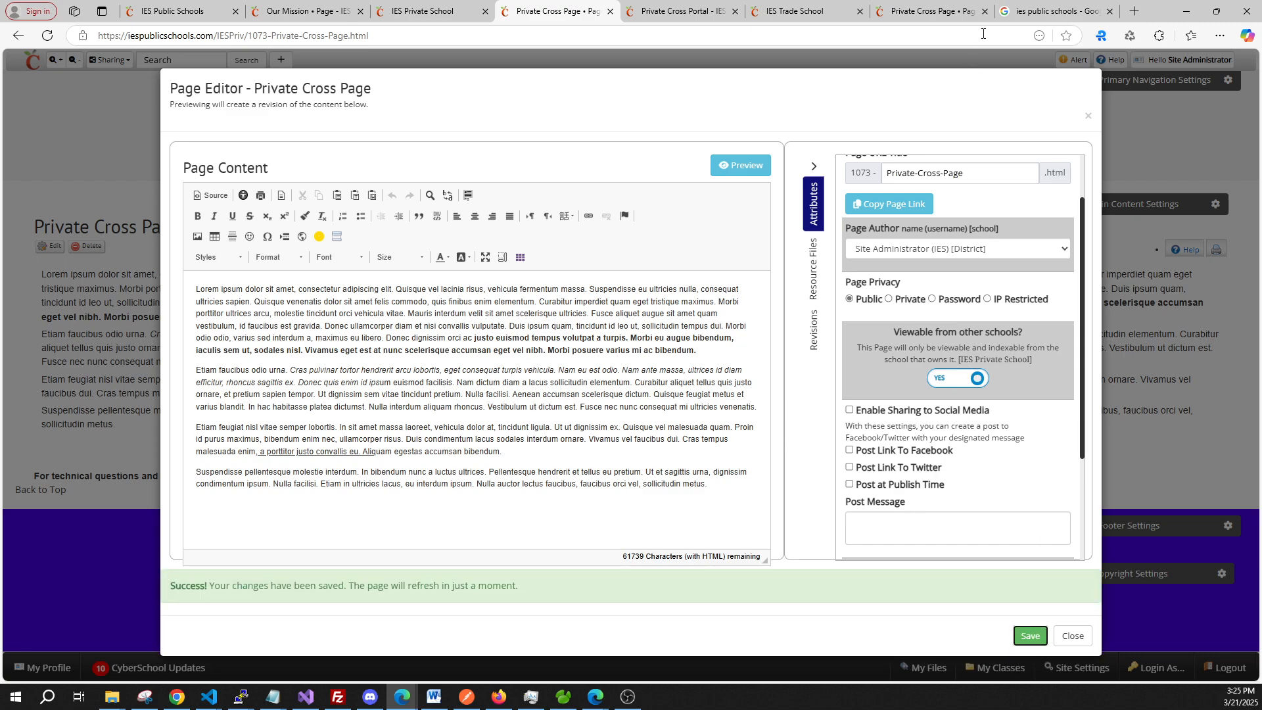
Step: Reload the IESTrade version of the Private Cross Page in both the admin tab and the InPrivate window
left_click(933, 11)
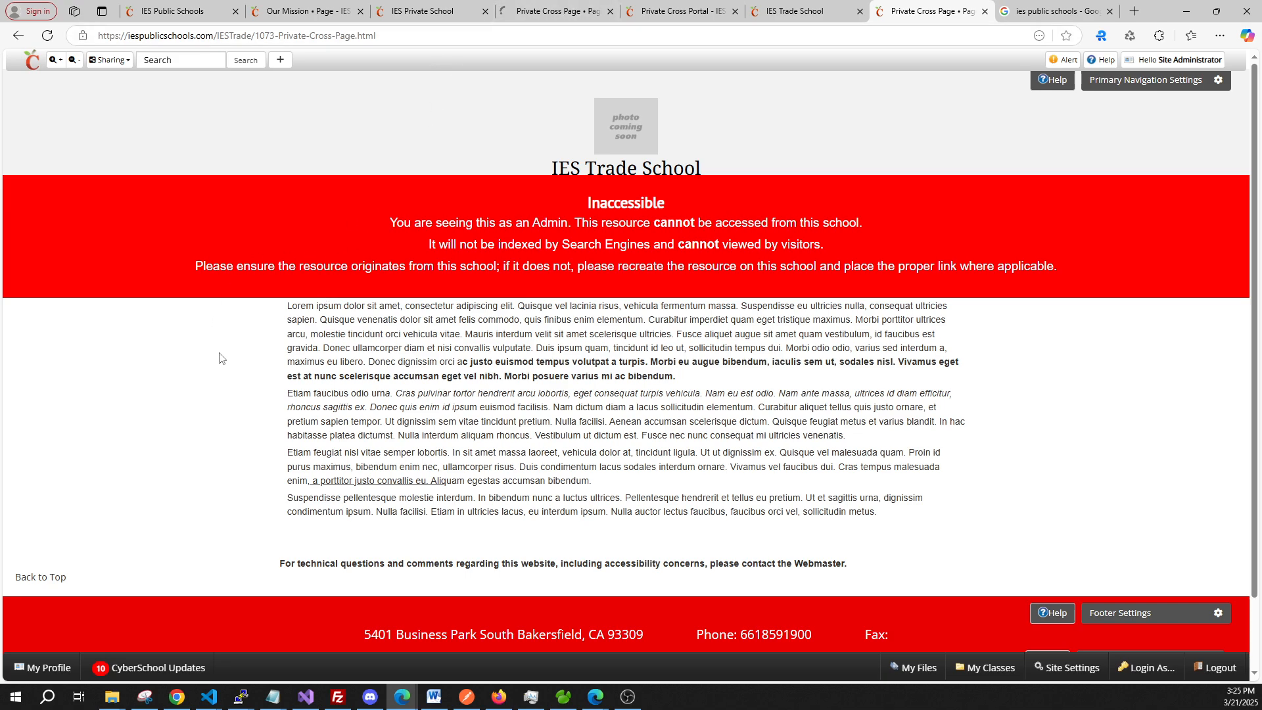
key("F5")
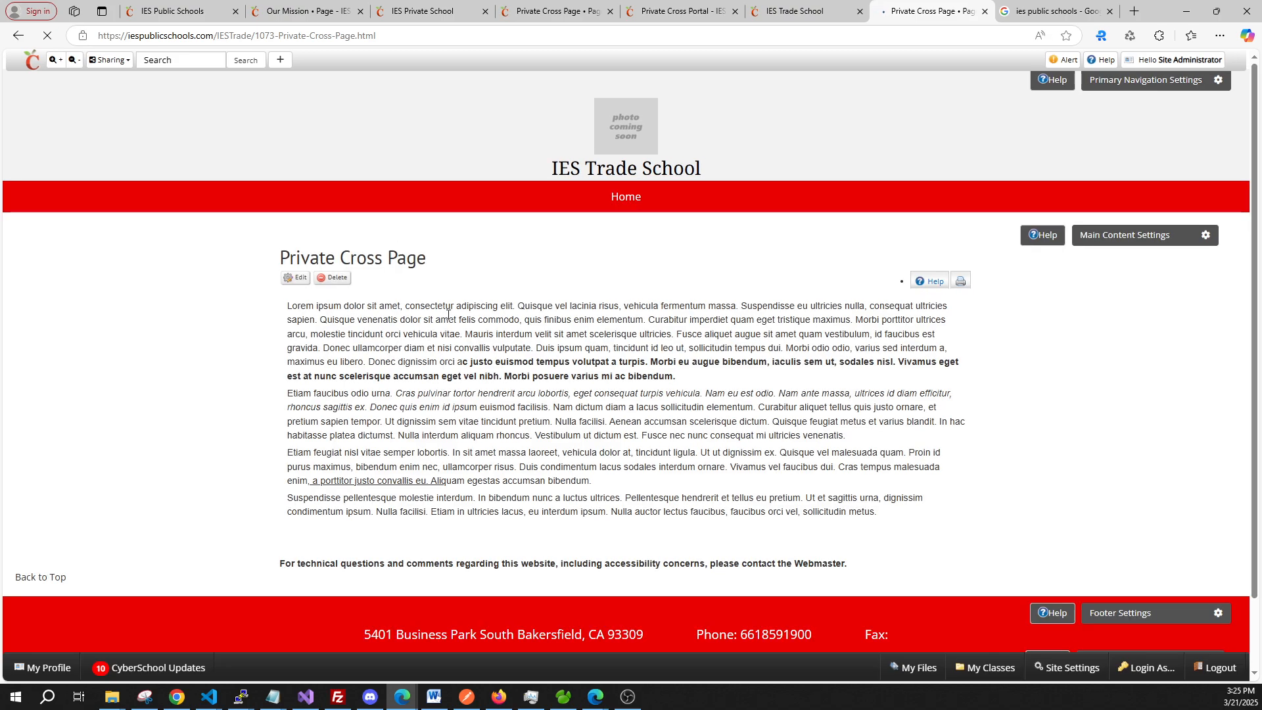
mouse_move(402, 696)
left_click(501, 659)
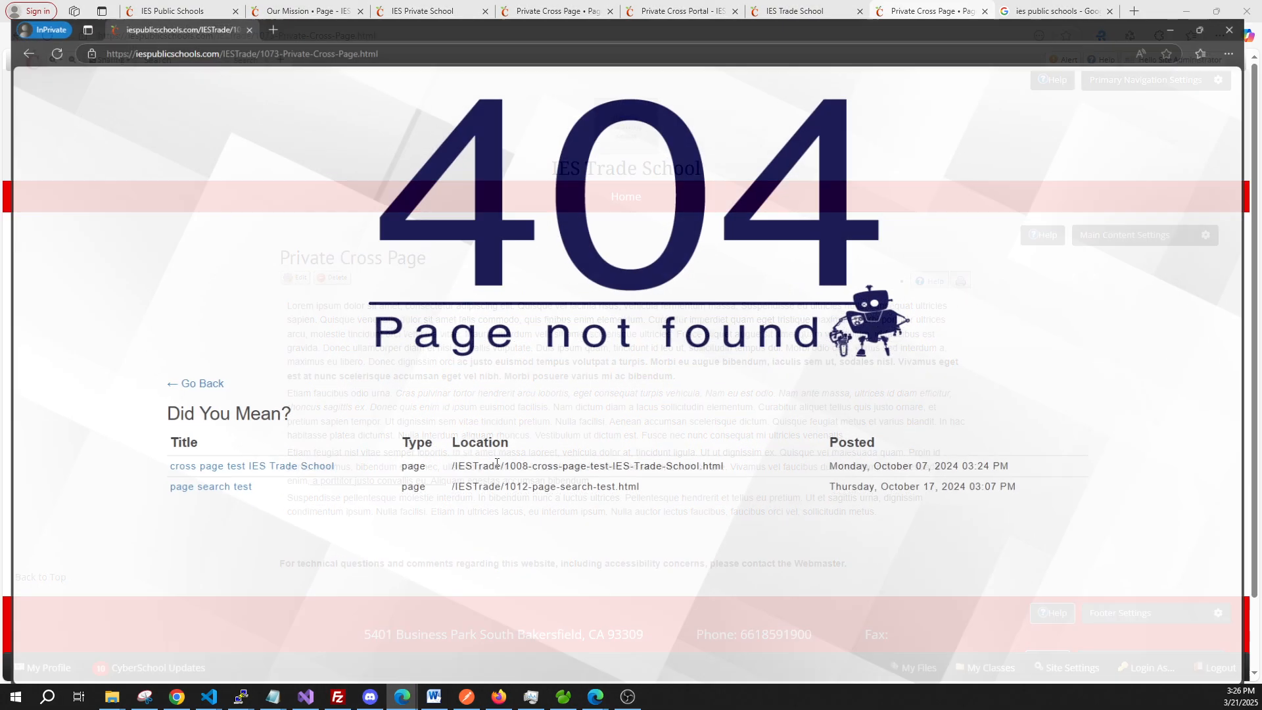
key("F5")
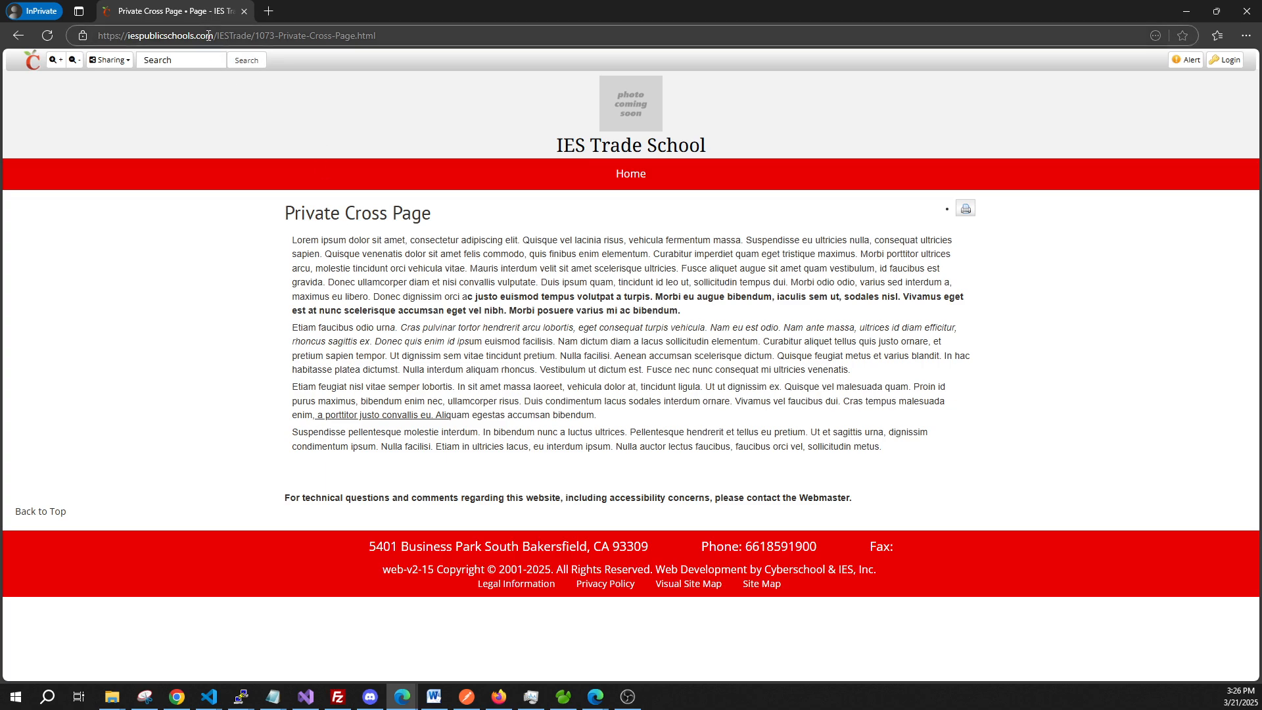
Step: Check the IESTrade page address in the InPrivate window and close that window
left_click(270, 33)
left_click(185, 304)
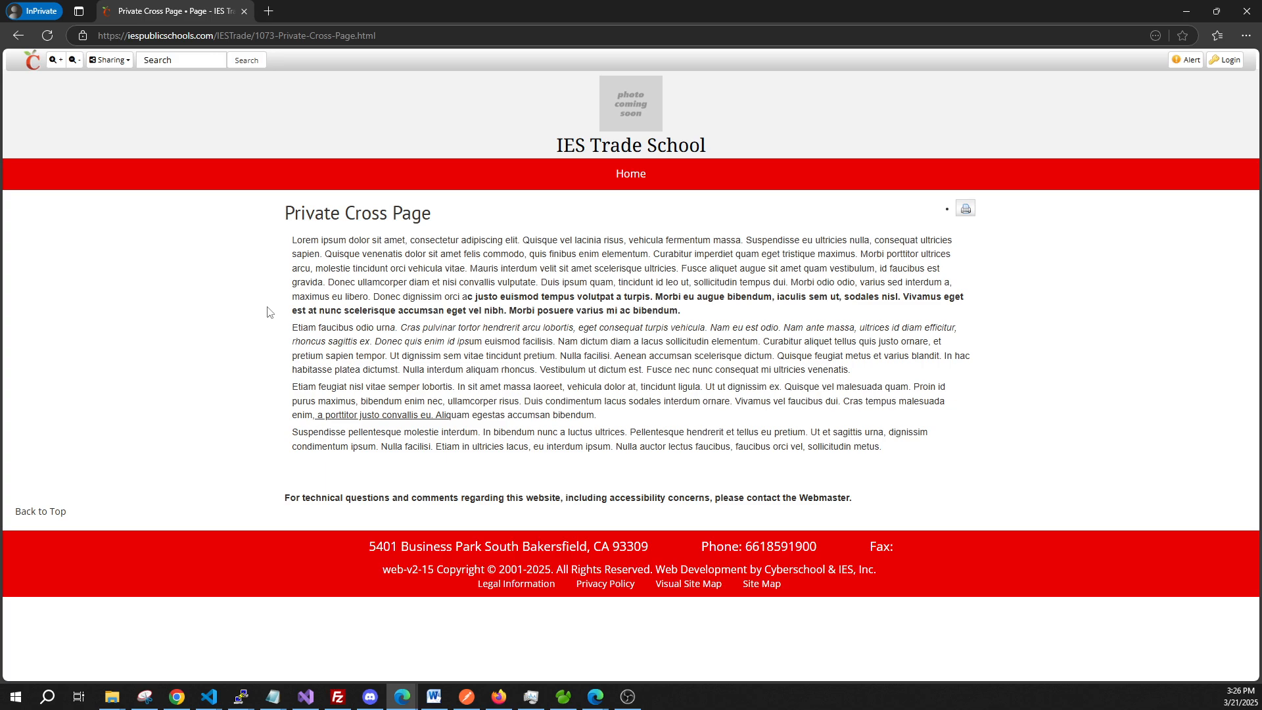
left_click(1247, 11)
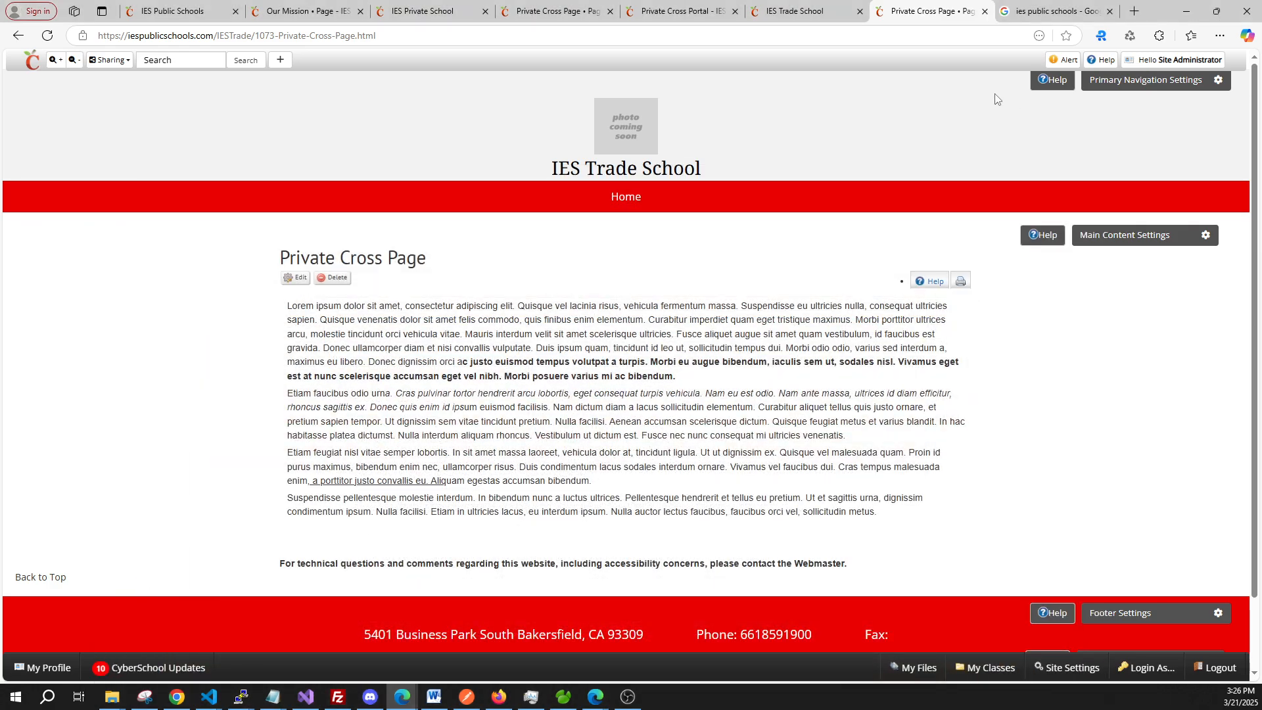
Step: Review the Google results for ies public schools, the Private Cross Portal and the IES Private School site, and return to the original Private Cross Page
left_click(1028, 18)
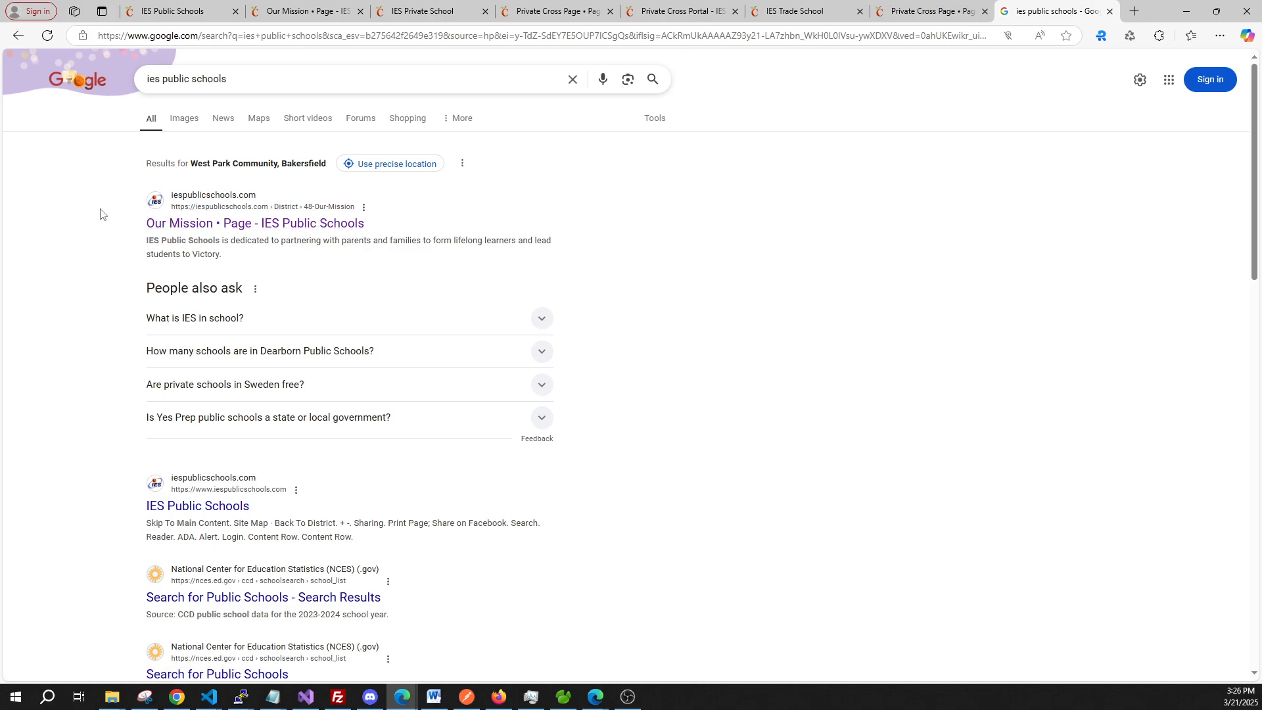
left_click(651, 12)
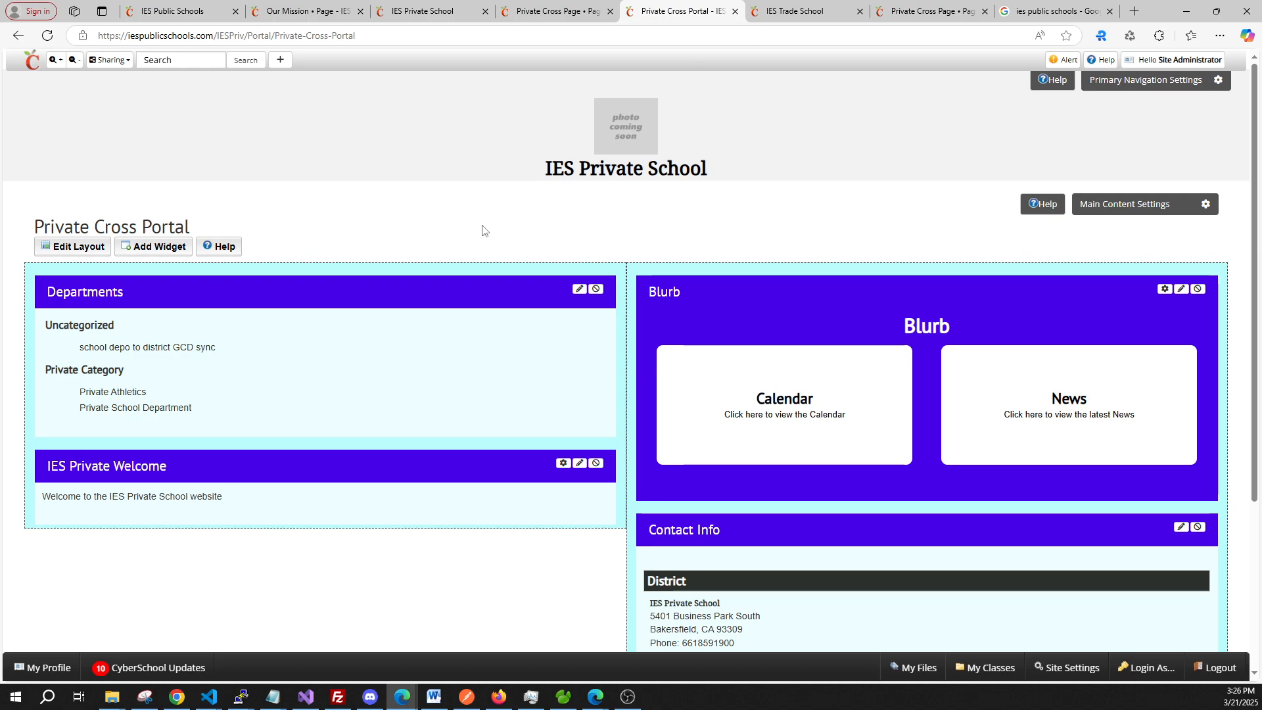
key("ctrl+shift+Tab")
key("ctrl+shift+Tab")
key("ctrl+shift+Tab")
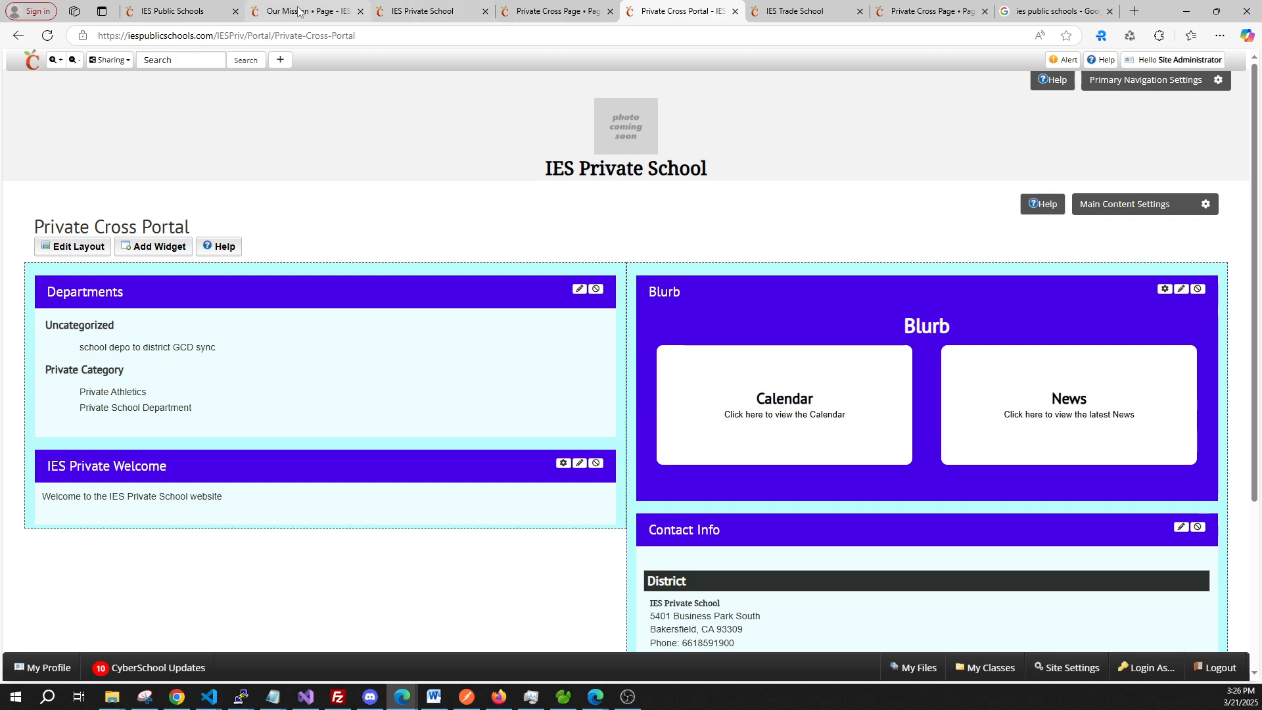
left_click(429, 9)
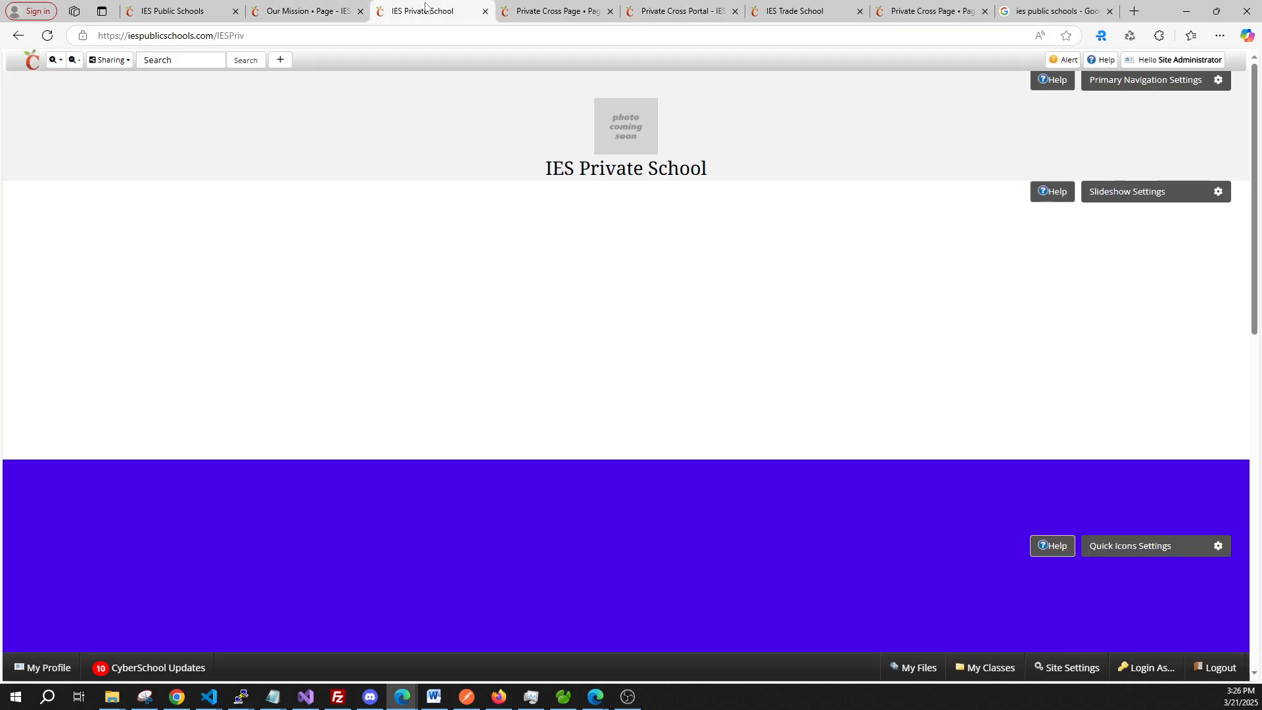
left_click(518, 7)
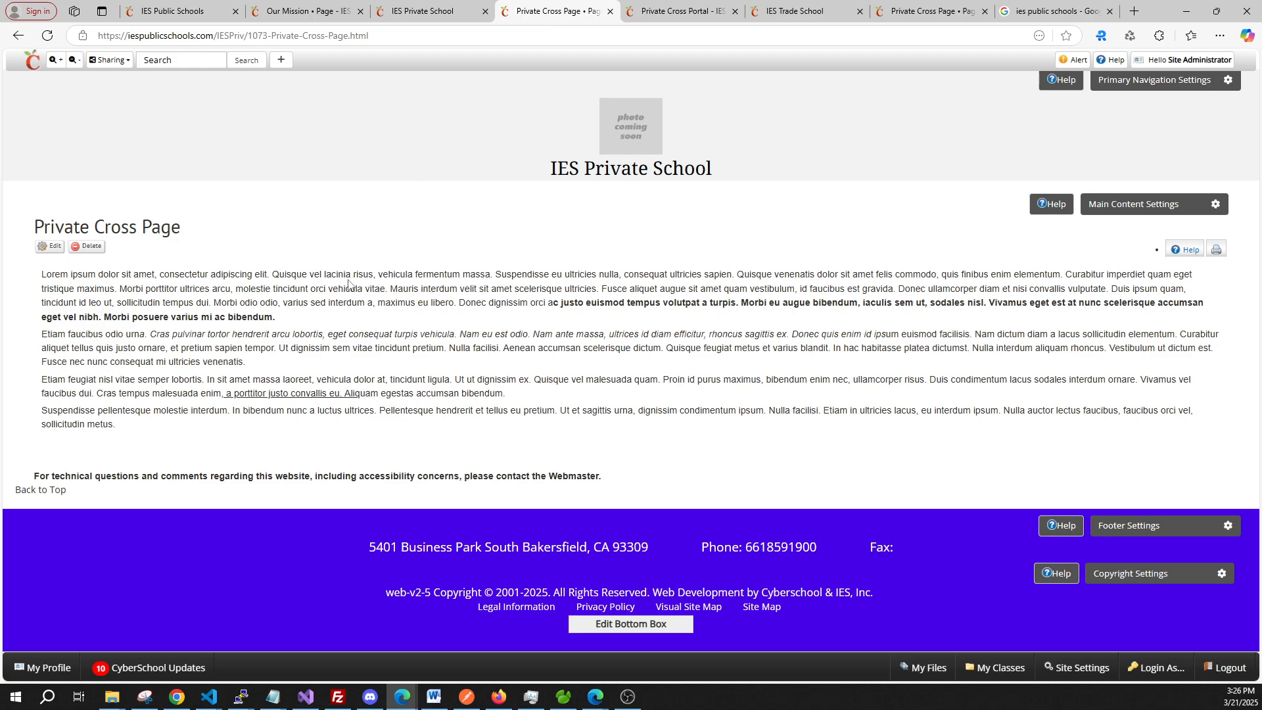